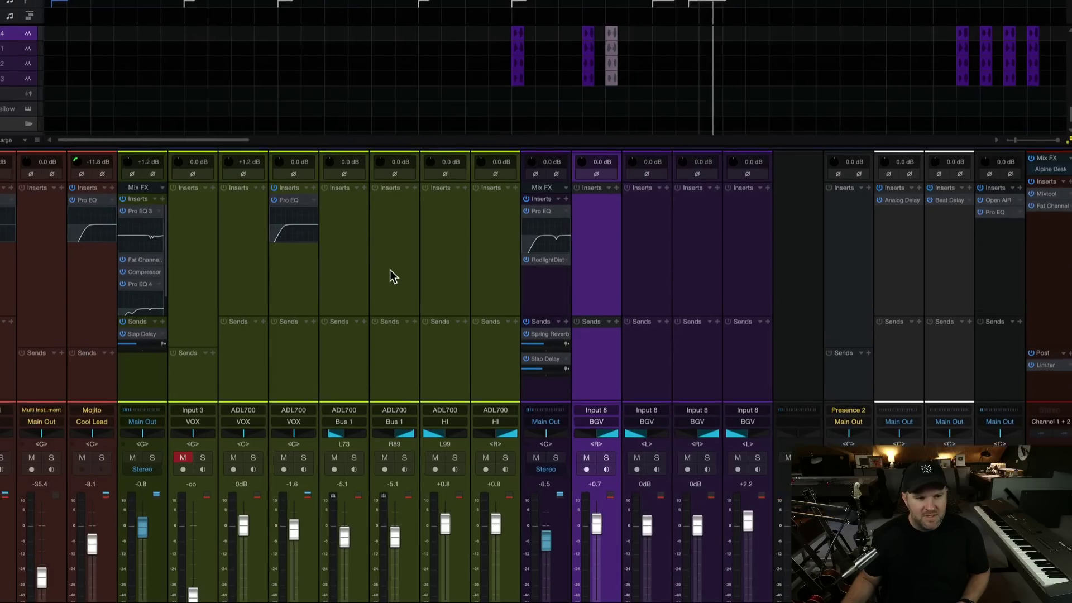
Step: Set ADL700 input gains: L73 and R89 to +1.0 dB, L99 to -1.0 dB, R reset to 0.0 dB
left_click(395, 243)
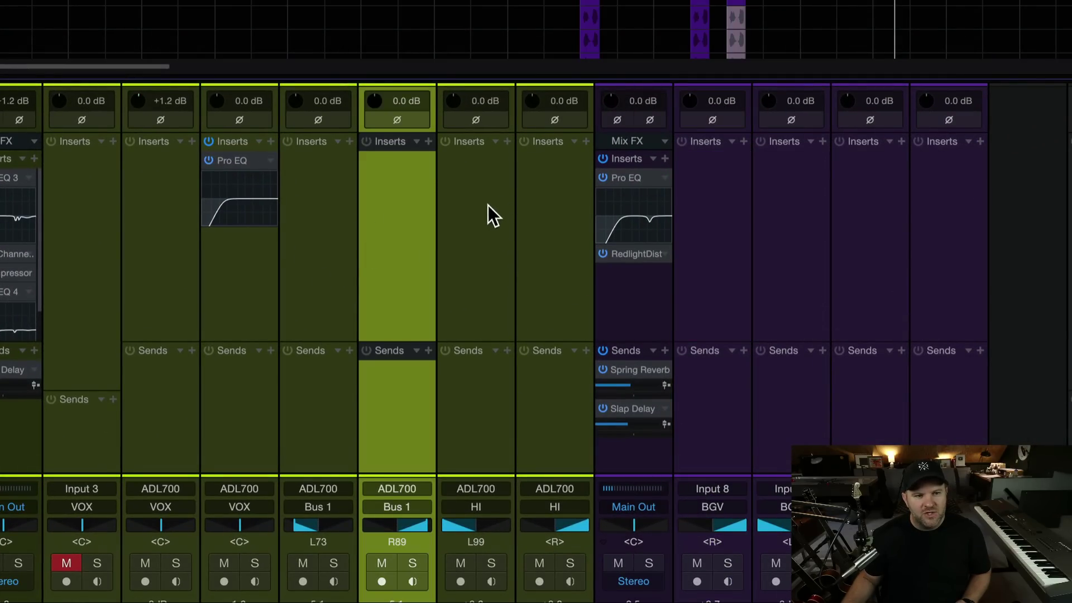
left_click(491, 178, "ctrl")
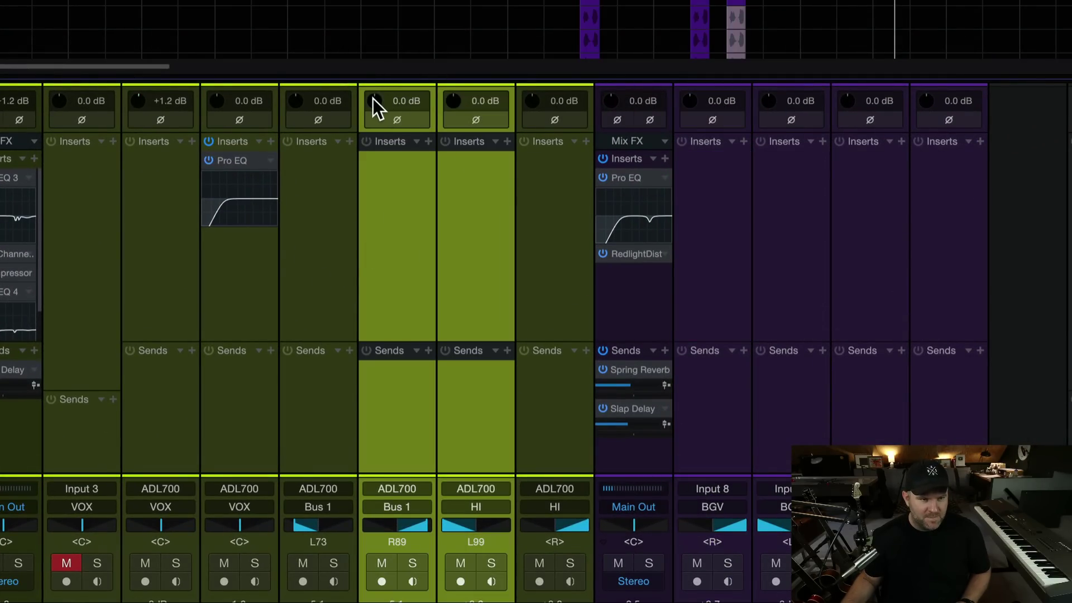
mouse_move(373, 99)
left_mouse_down()
mouse_move(372, 86)
mouse_move(372, 112)
mouse_move(376, 98)
left_mouse_up()
left_click(416, 229)
left_click(332, 206)
left_click(461, 221)
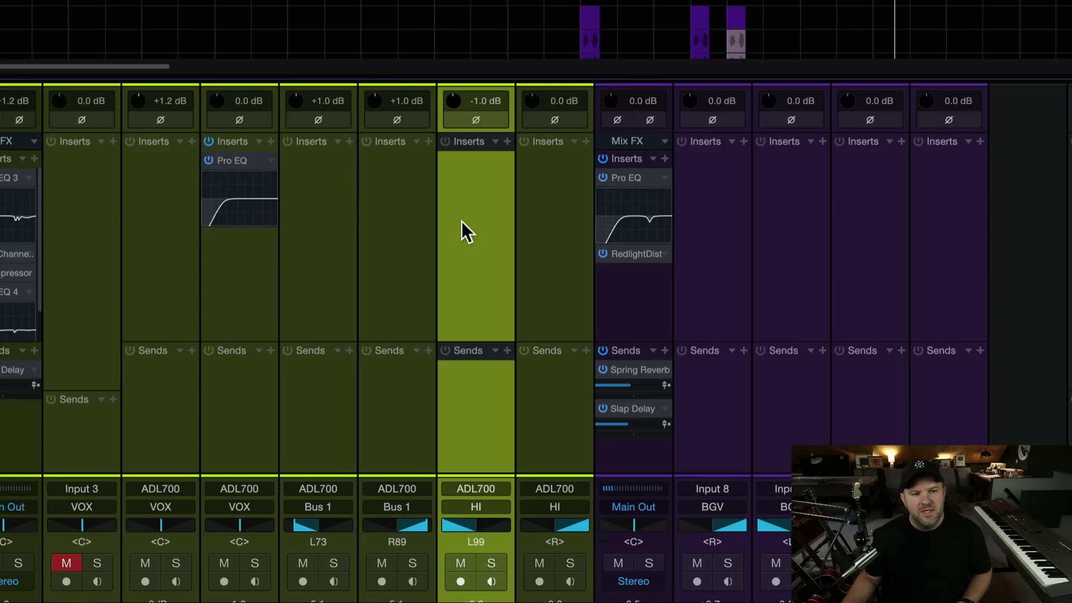
left_click(521, 106)
left_click_drag(532, 102, 529, 82)
left_click(519, 107, "alt")
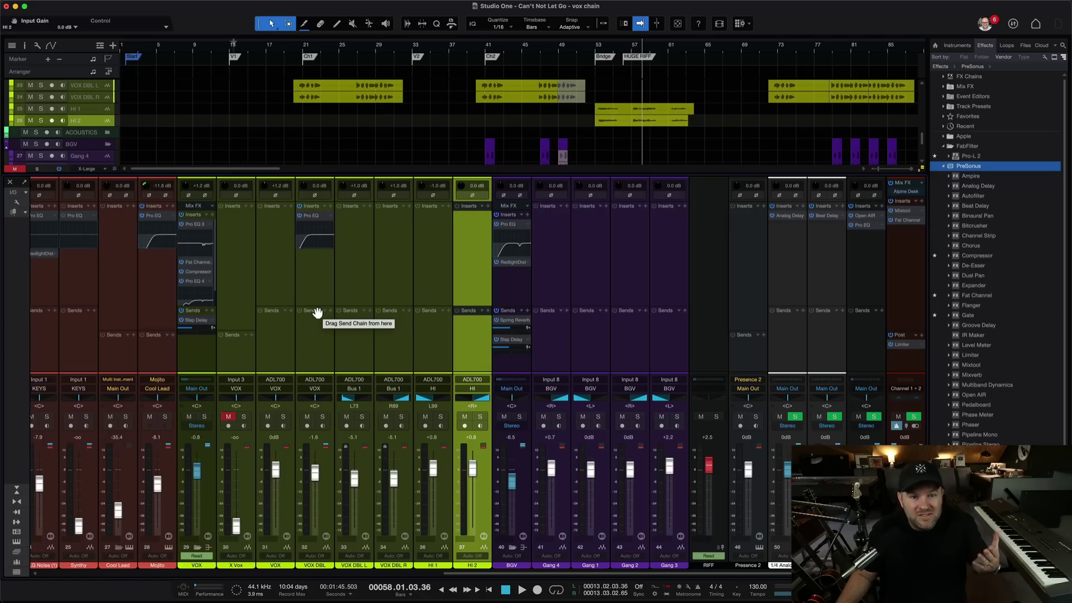
Step: In the console options, turn Input controls off and back on, then enable Sends/Cue mix
left_click(14, 204)
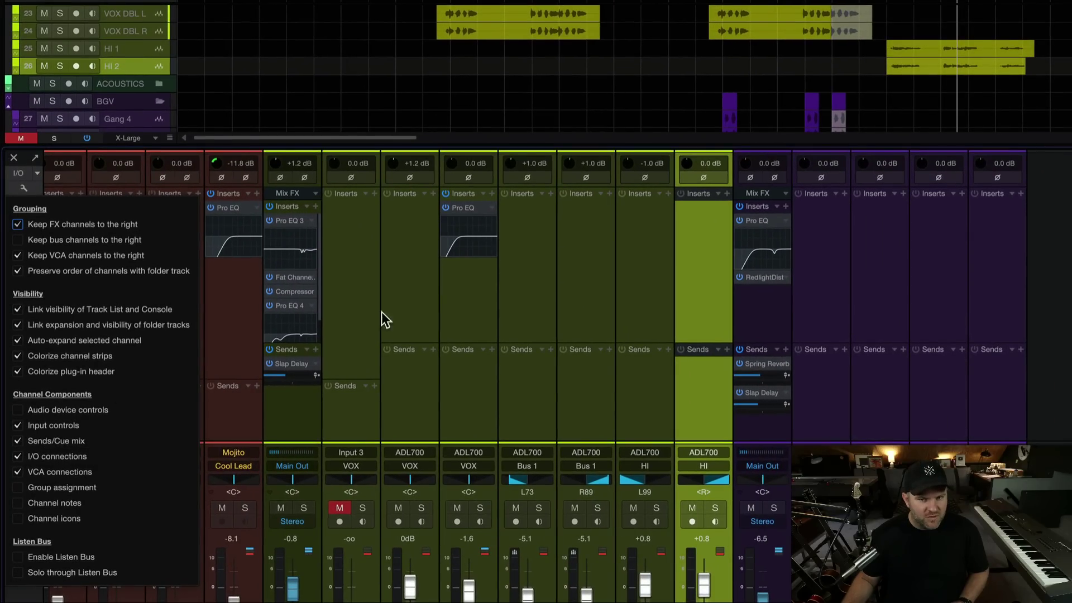
left_click(17, 425)
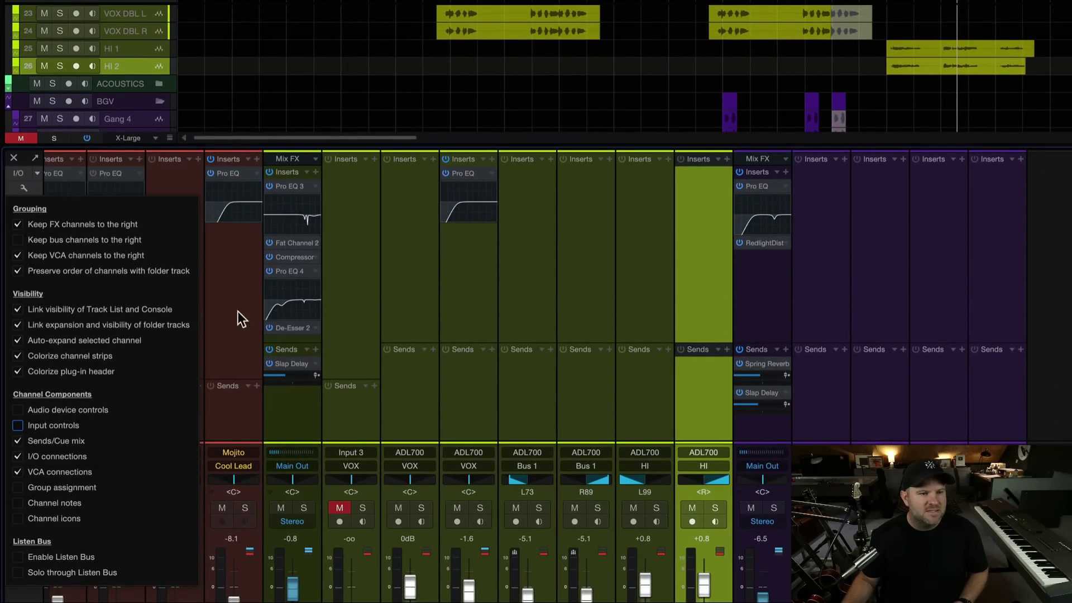
left_click(362, 177)
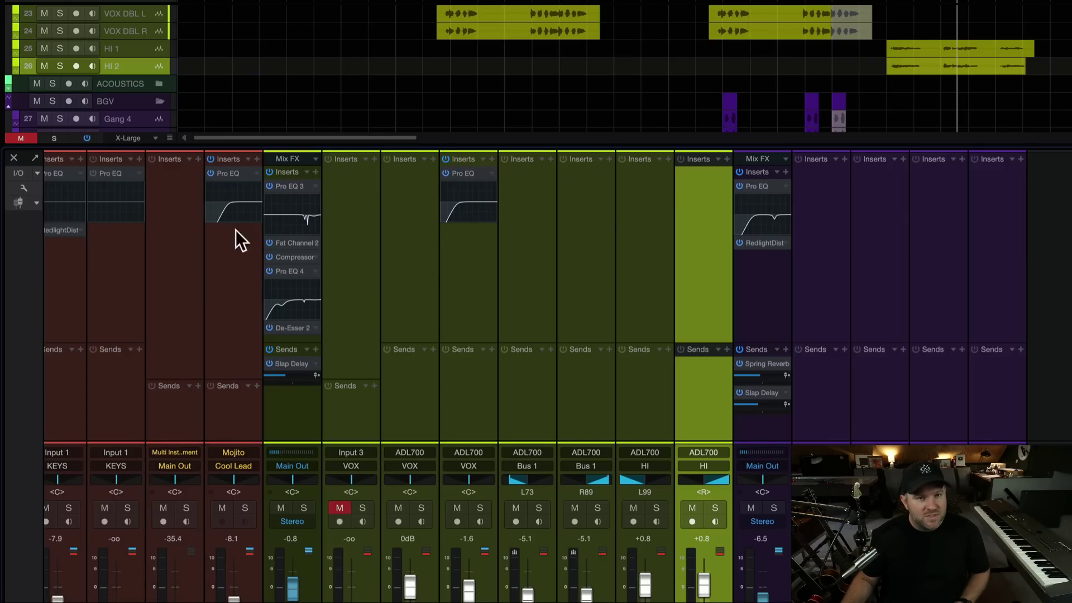
left_click(22, 190)
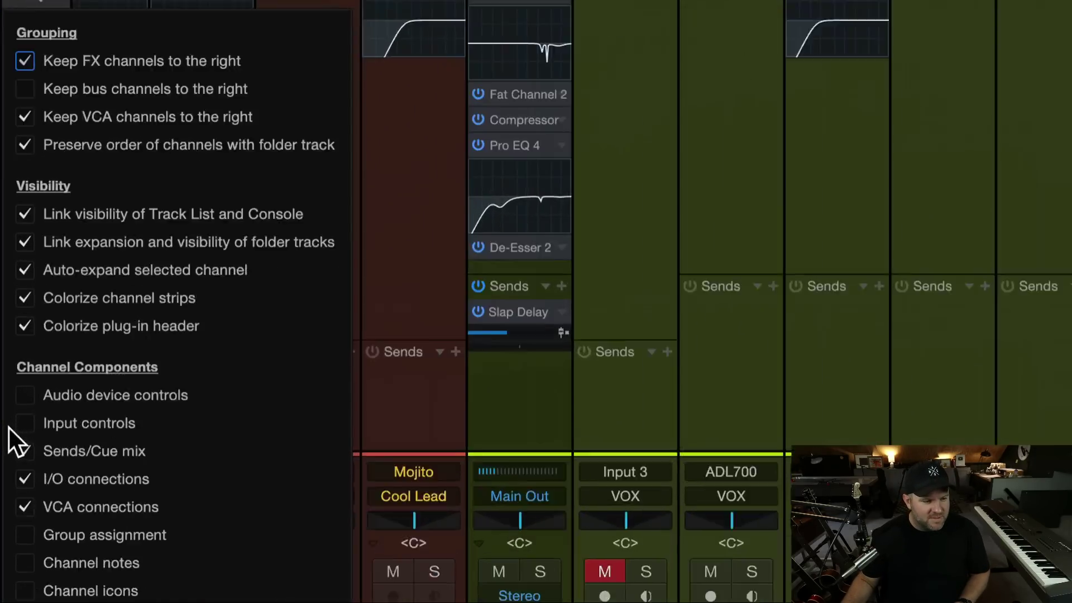
left_click(23, 426)
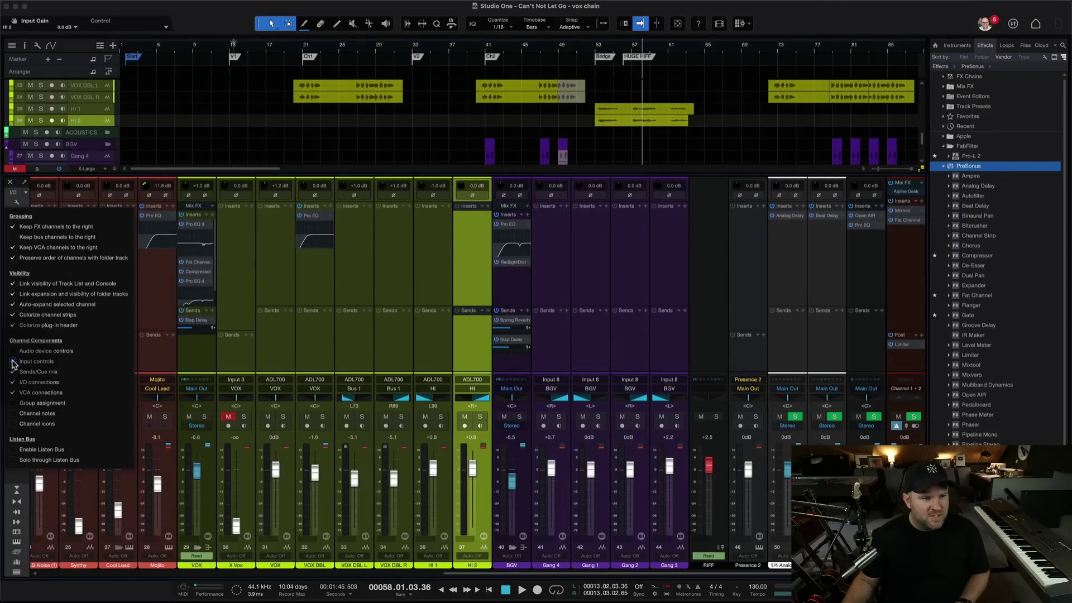
left_click(13, 372)
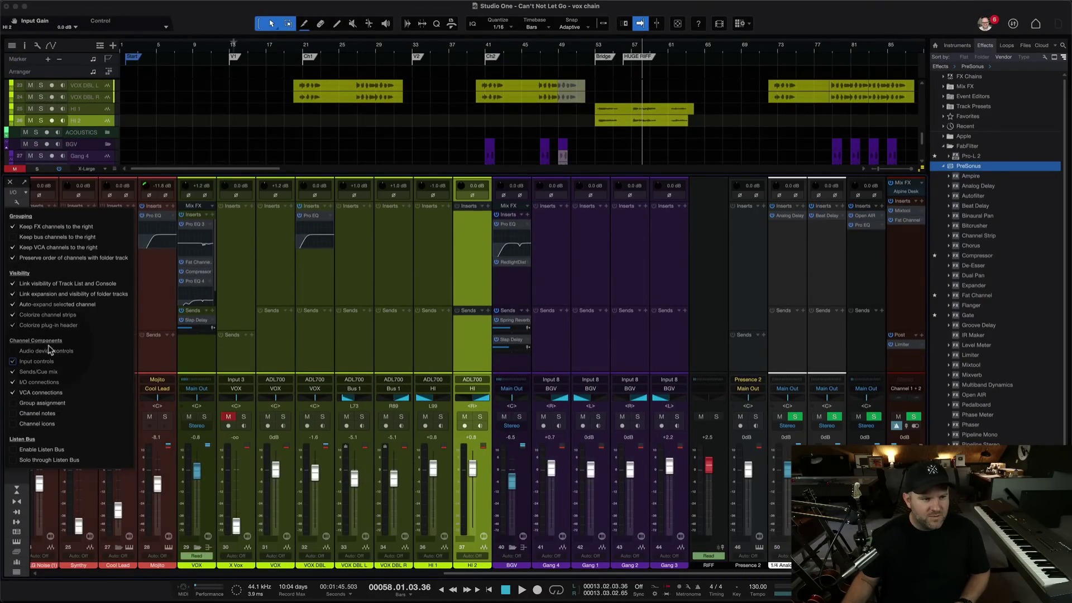
Step: Close the console options and sweep the X Vox input gain between -9.4 dB and +14.9 dB
left_click(237, 232)
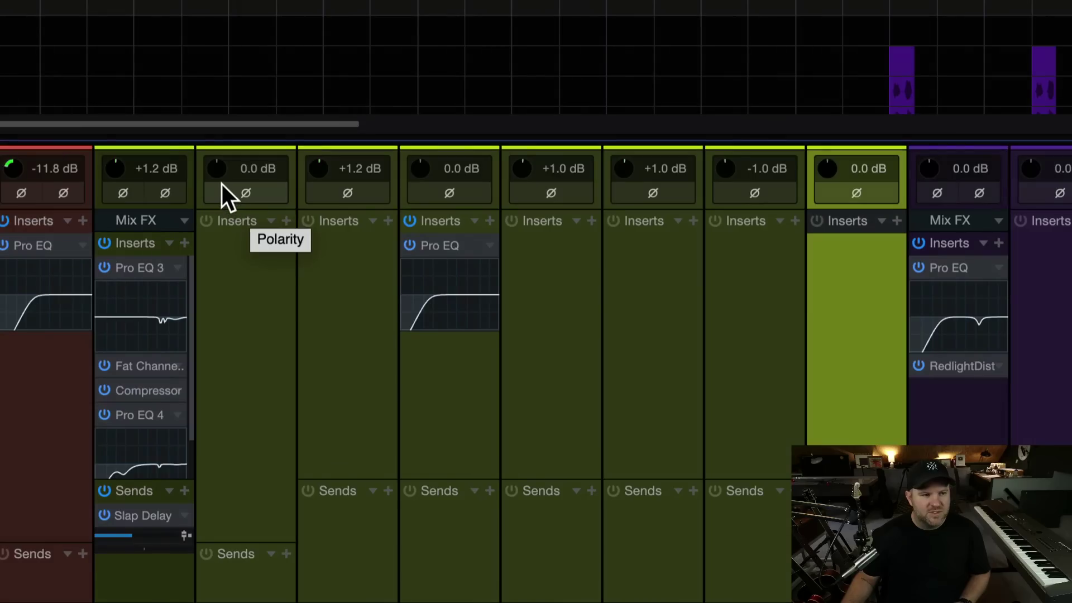
left_click_drag(217, 168, 236, 244)
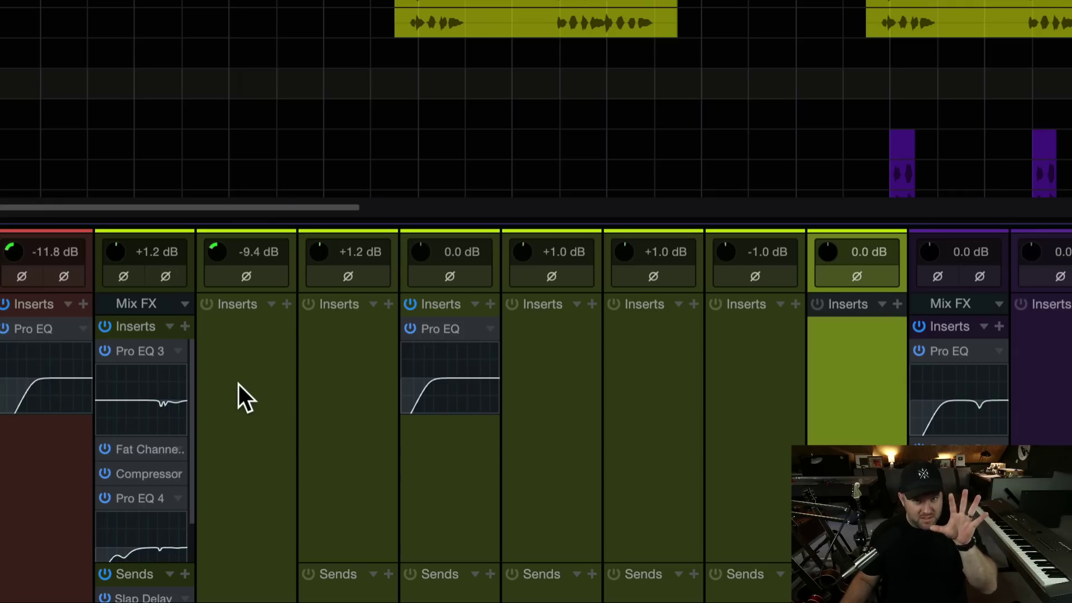
left_click_drag(218, 252, 220, 213)
Step: Test the X Vox polarity inversion, leaving gain at 0.0 dB and polarity not inverted
left_click(246, 270)
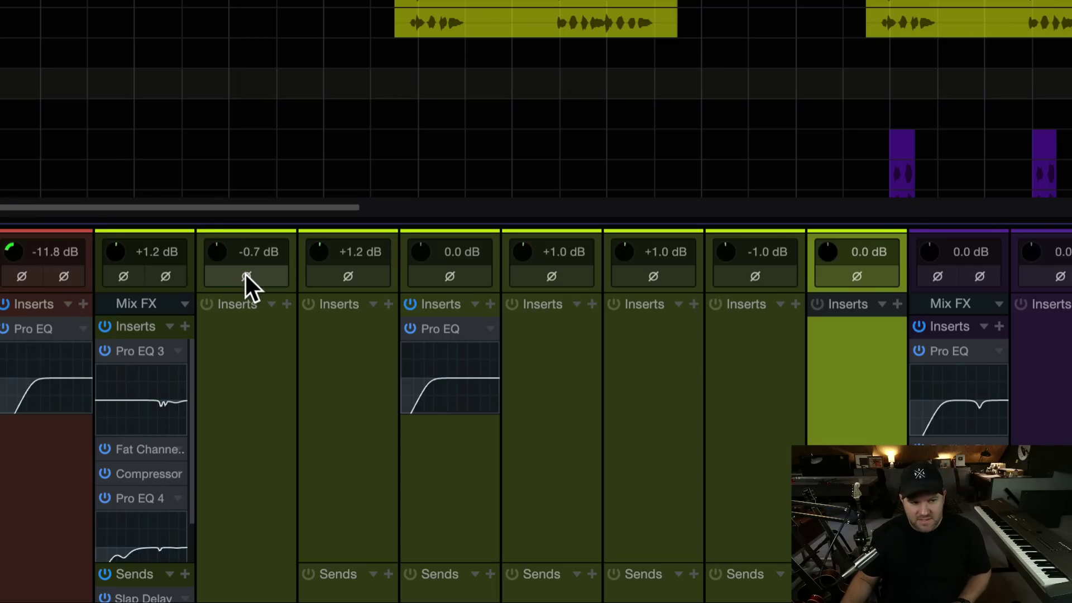
left_click(246, 274)
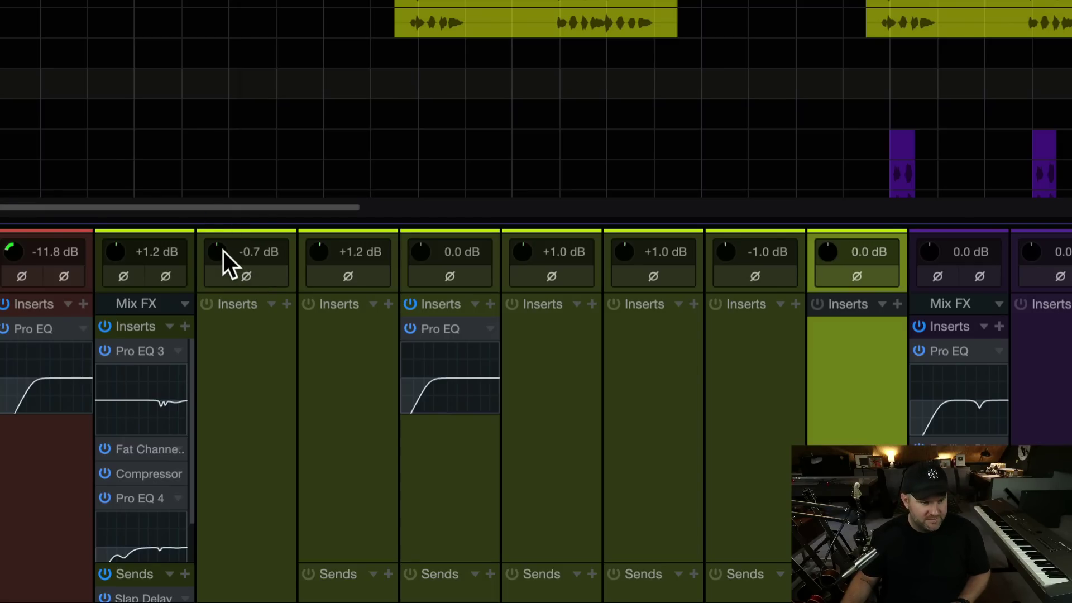
left_click(223, 251, "alt")
left_click(249, 274)
left_click(248, 275)
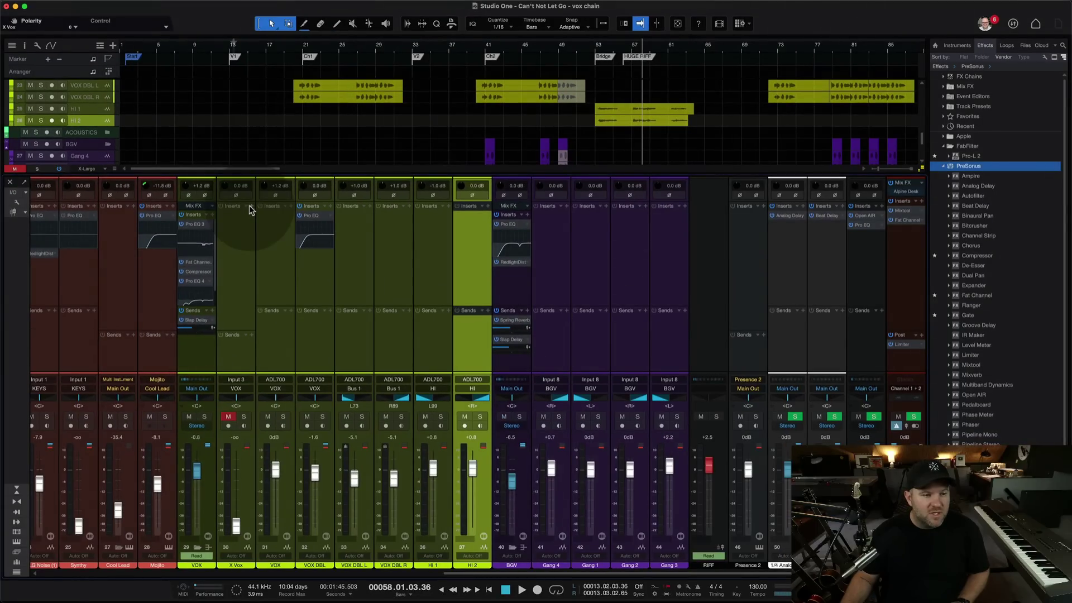
left_click(286, 304)
type("mixtool")
key("Return")
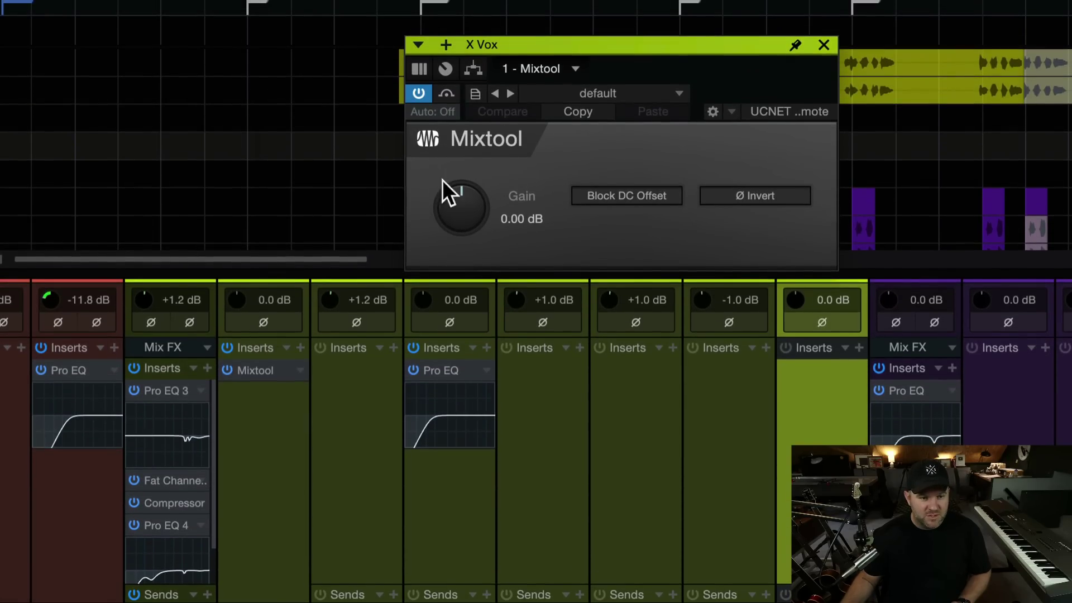
left_click_drag(442, 17, 477, 0)
left_click_drag(477, 139, 472, 238)
left_click(462, 229, "alt")
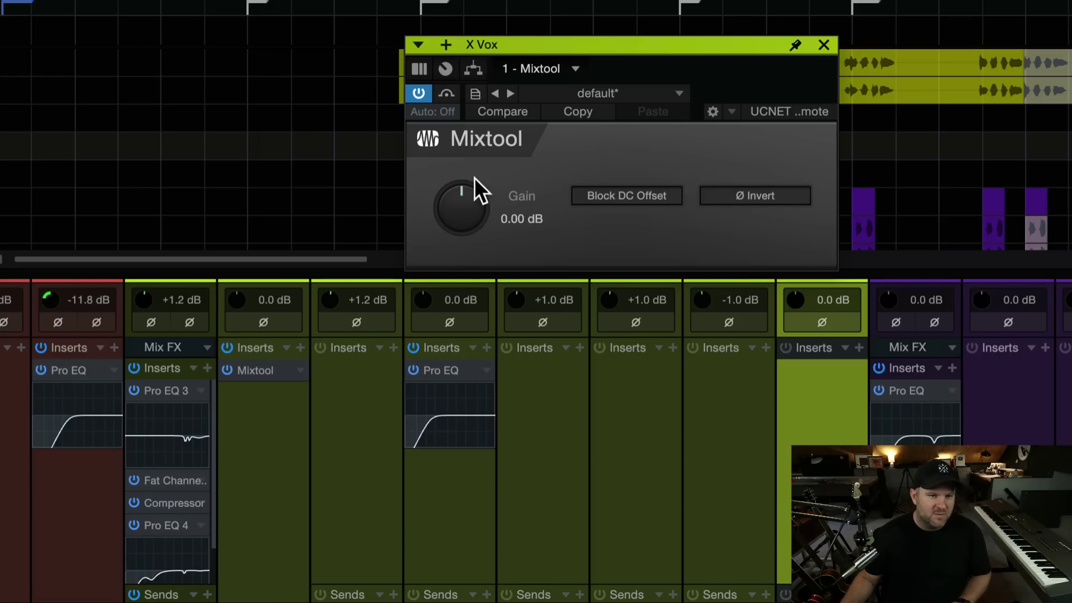
left_click(300, 372)
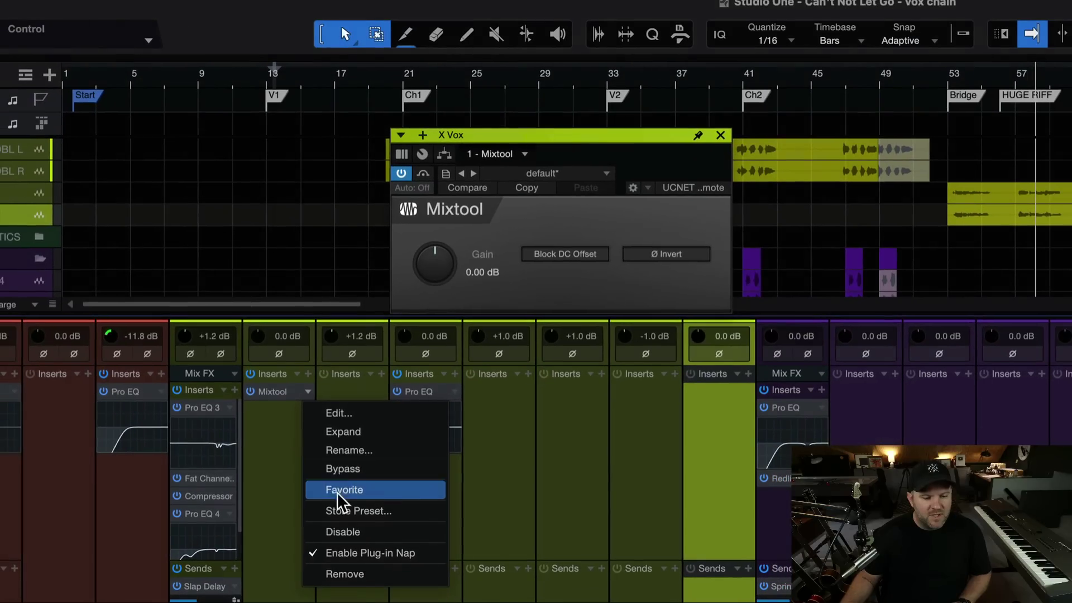
left_click(346, 573)
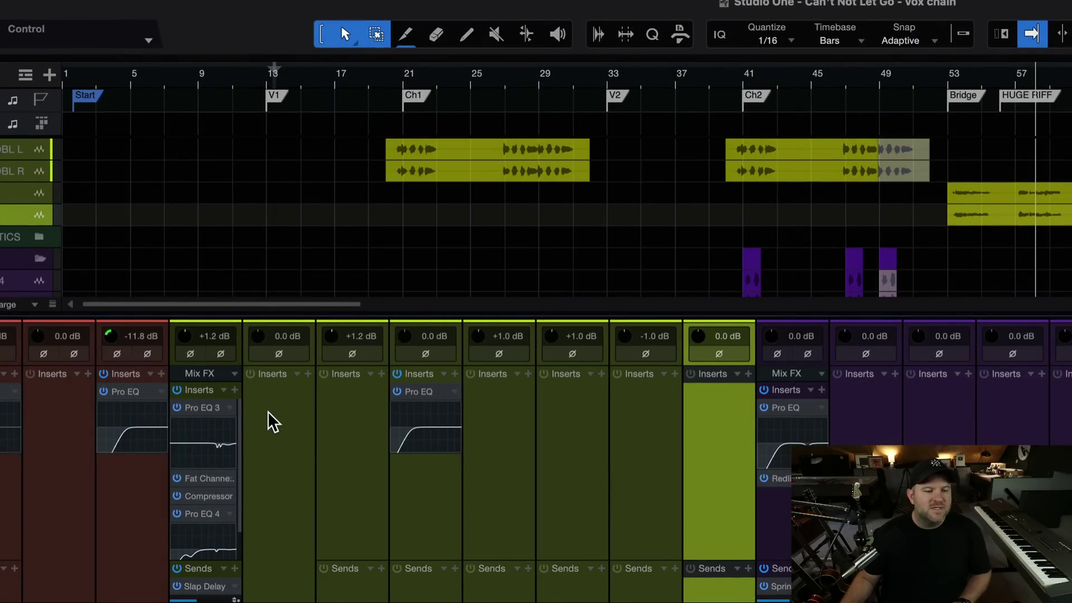
left_click(268, 413)
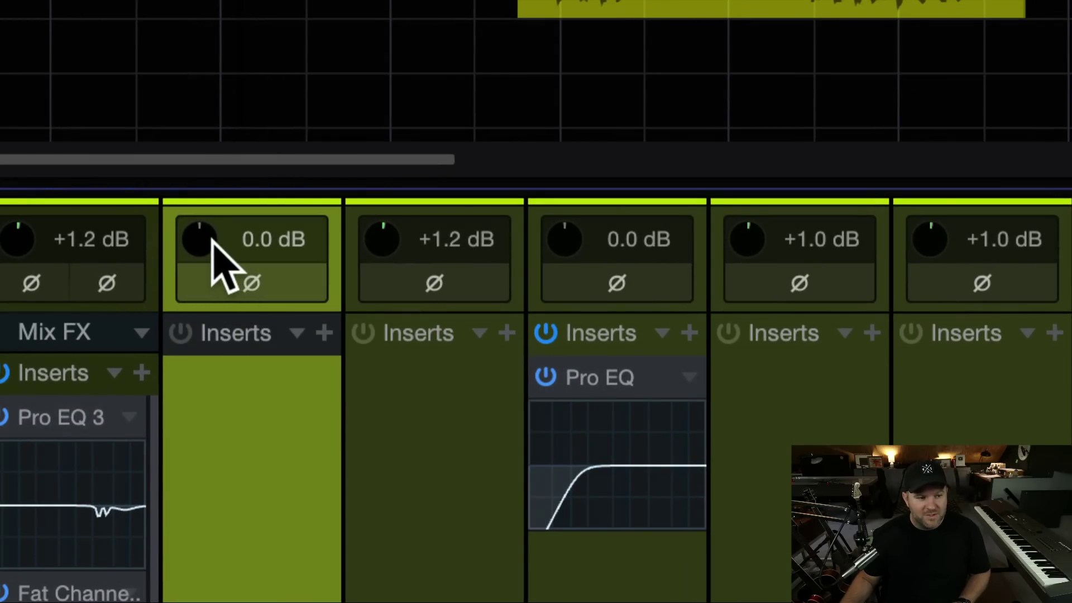
mouse_move(212, 240)
left_mouse_down()
mouse_move(206, 268)
mouse_move(223, 192)
mouse_move(219, 240)
left_mouse_up()
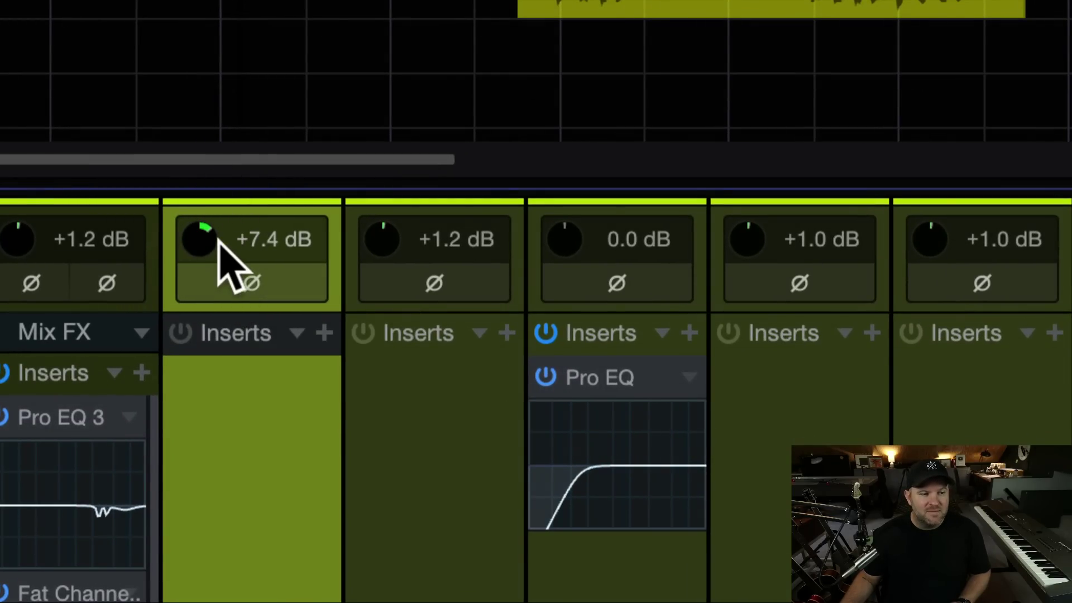
double_click(215, 242)
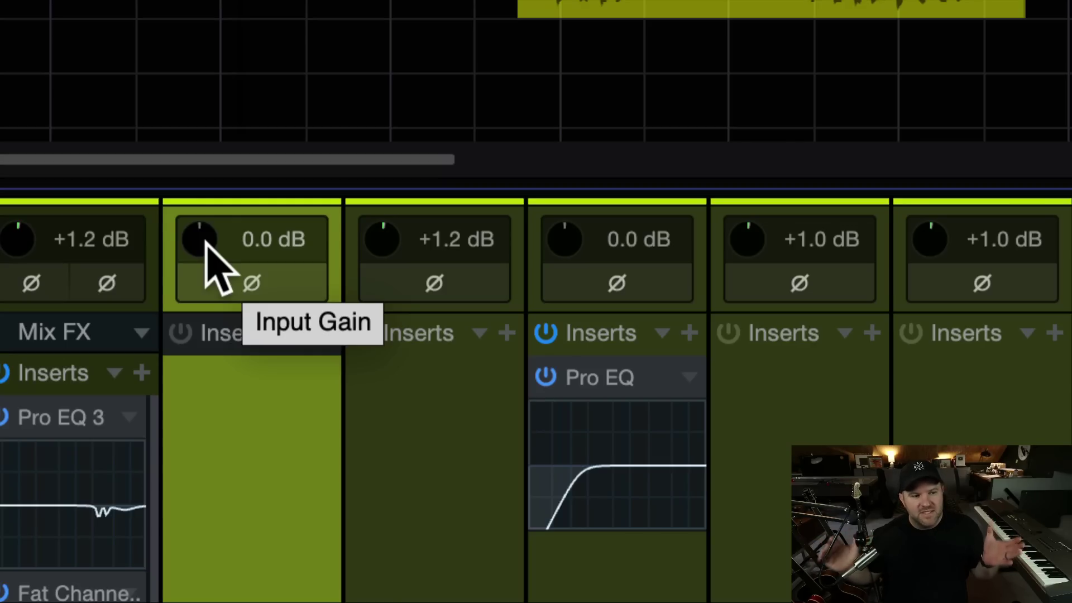
left_click_drag(205, 241, 210, 234)
double_click(203, 246)
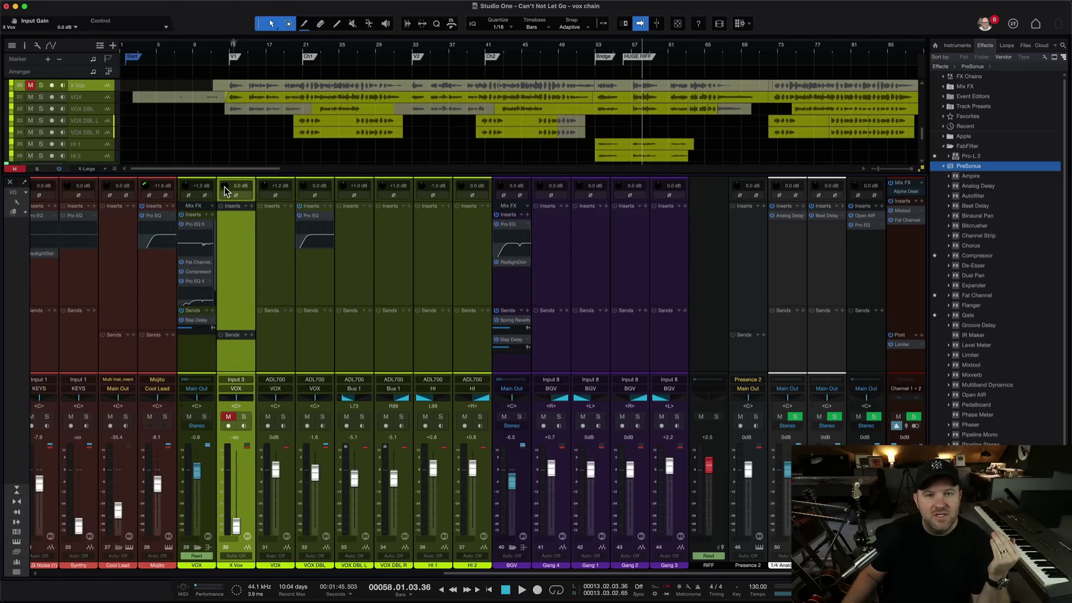
key("F3")
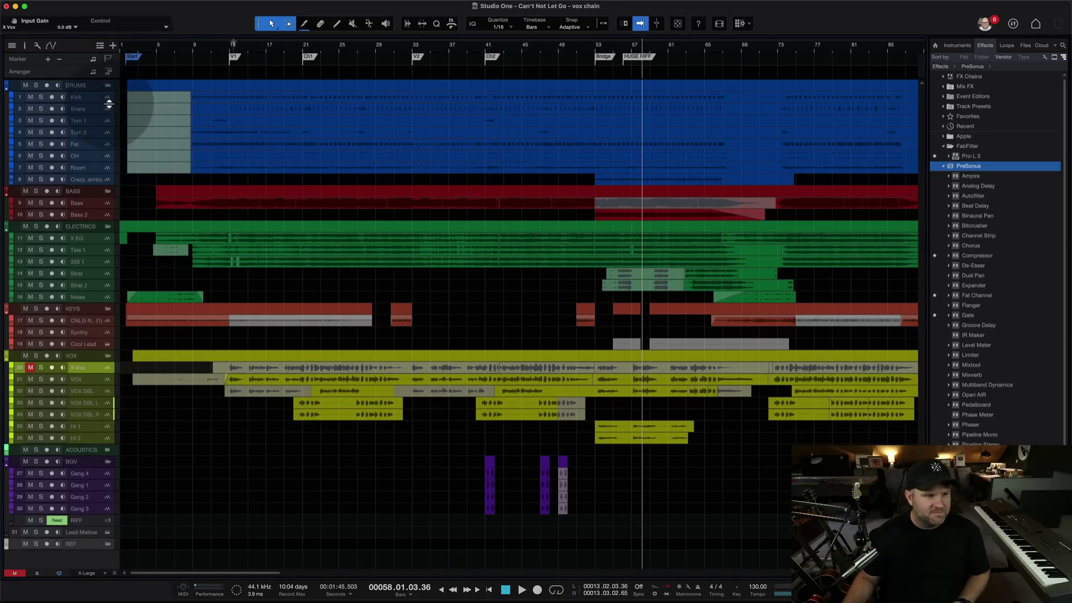
key("z")
key("shift+z")
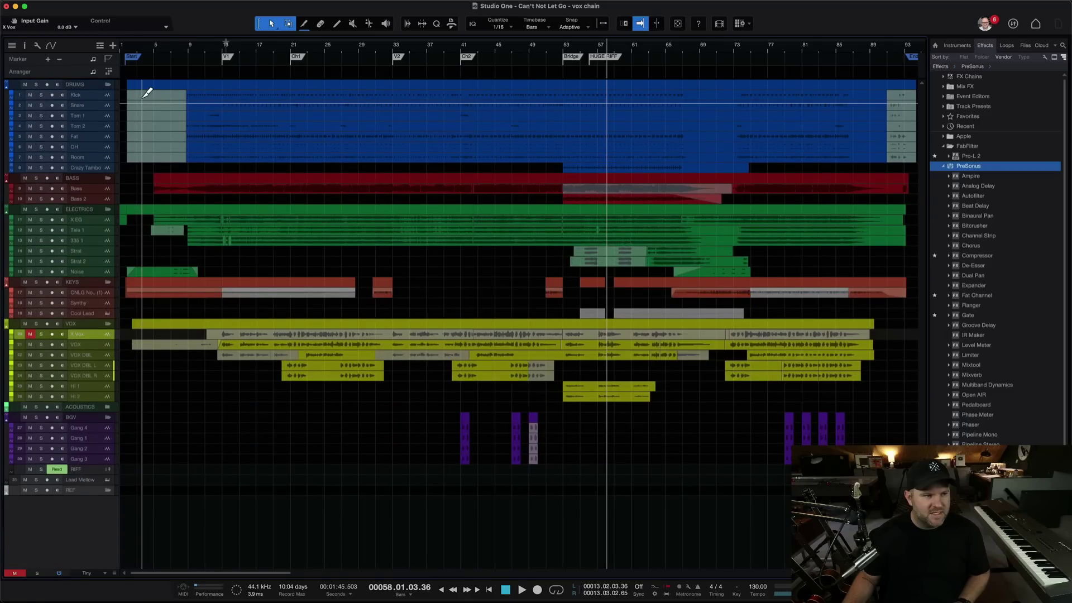
left_click(106, 99)
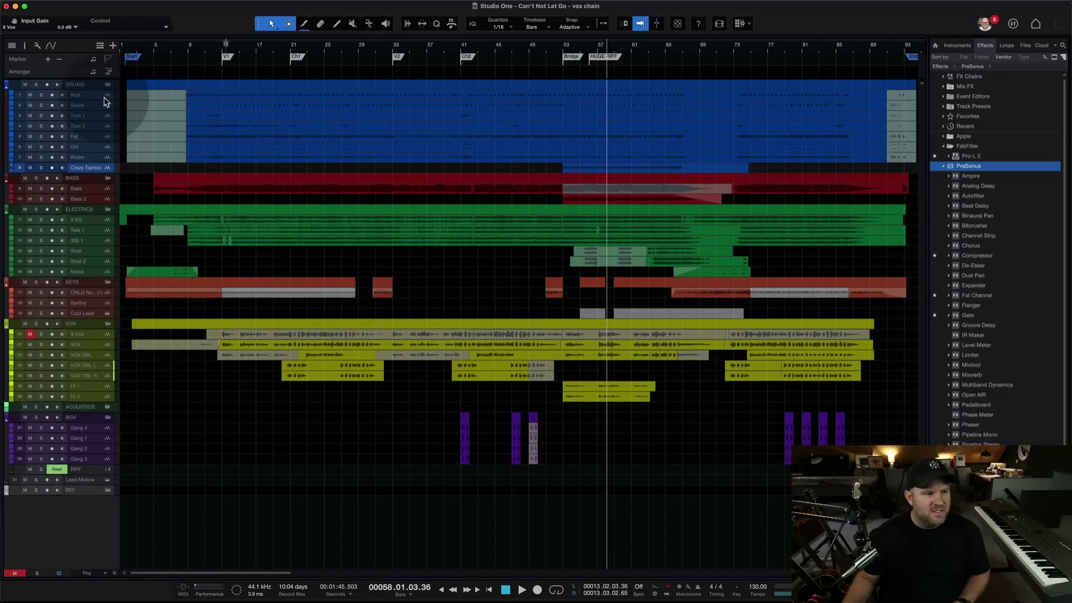
left_click_drag(106, 100, 101, 521)
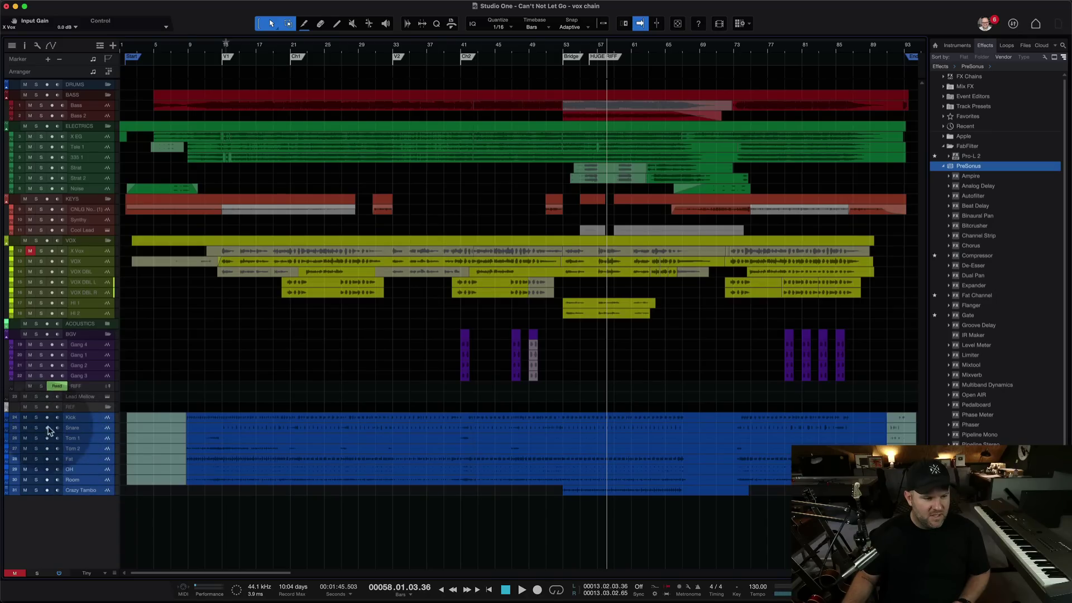
left_click(7, 423)
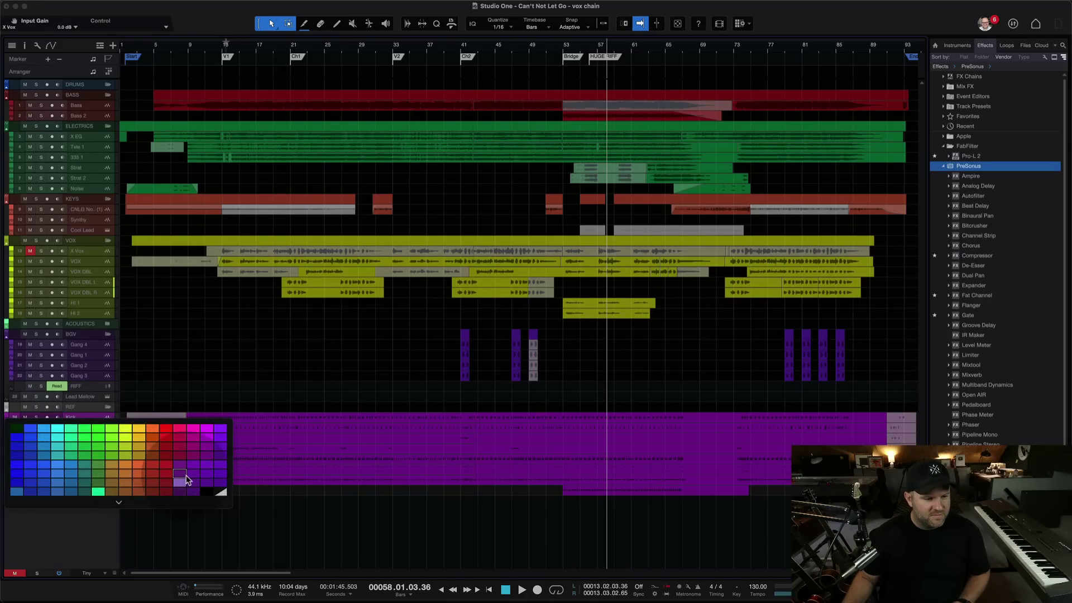
left_click(140, 493)
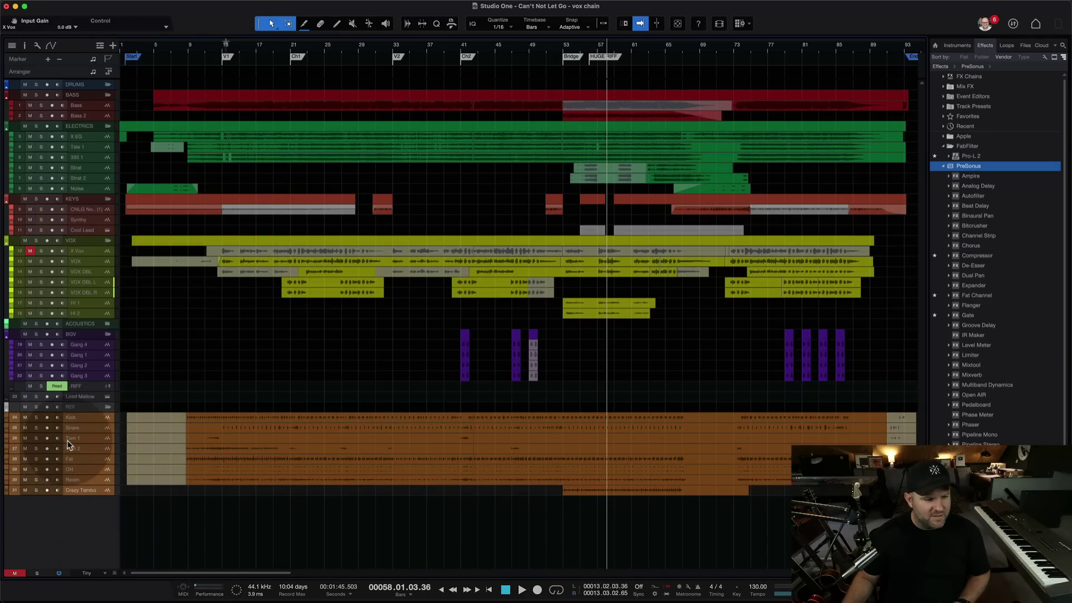
left_click(68, 439)
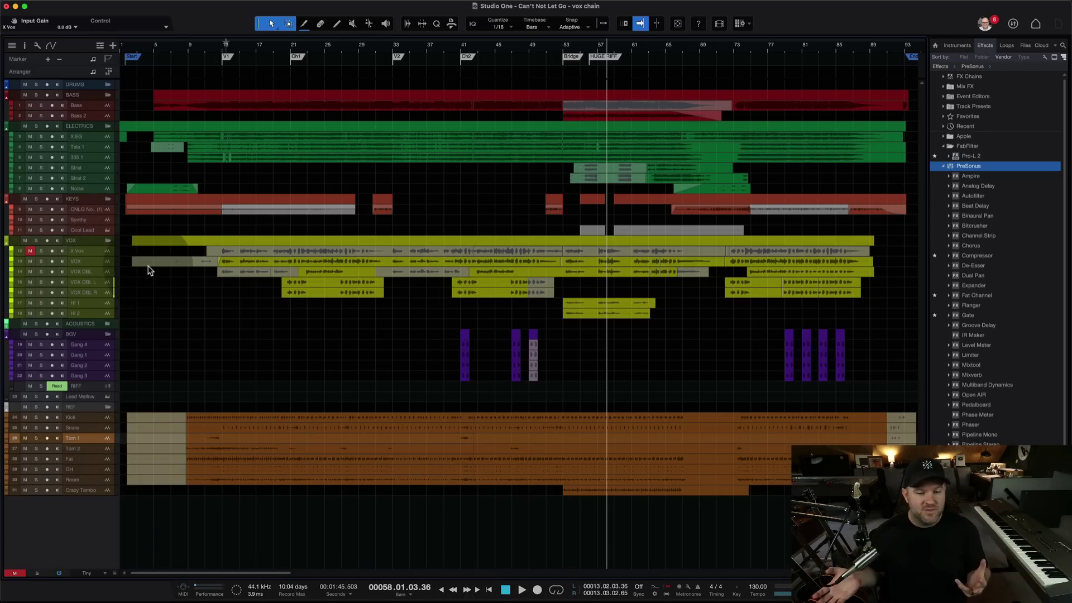
left_click(75, 87)
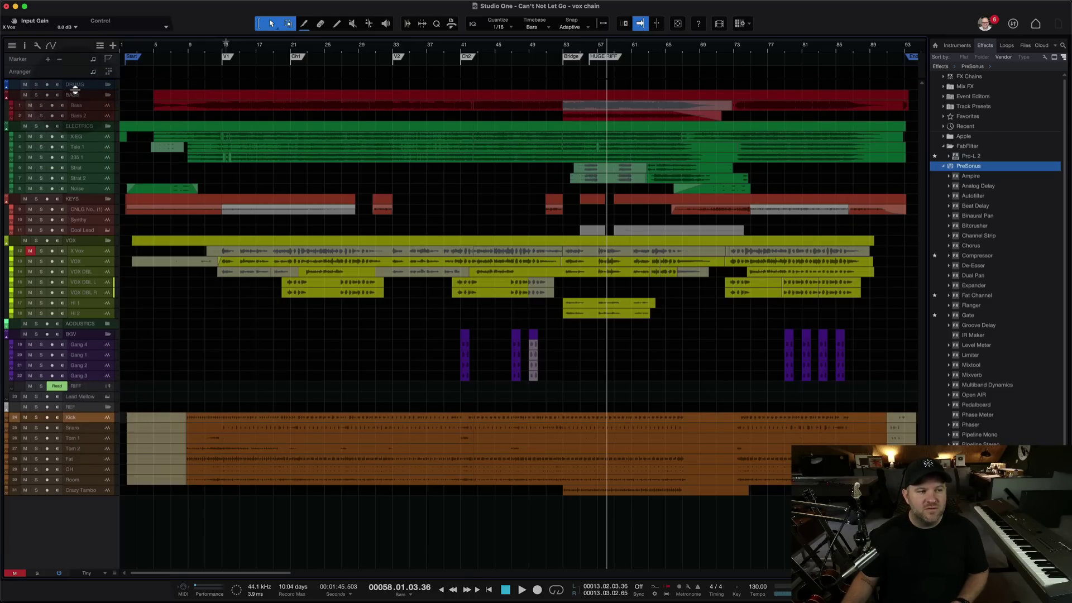
left_click(96, 491)
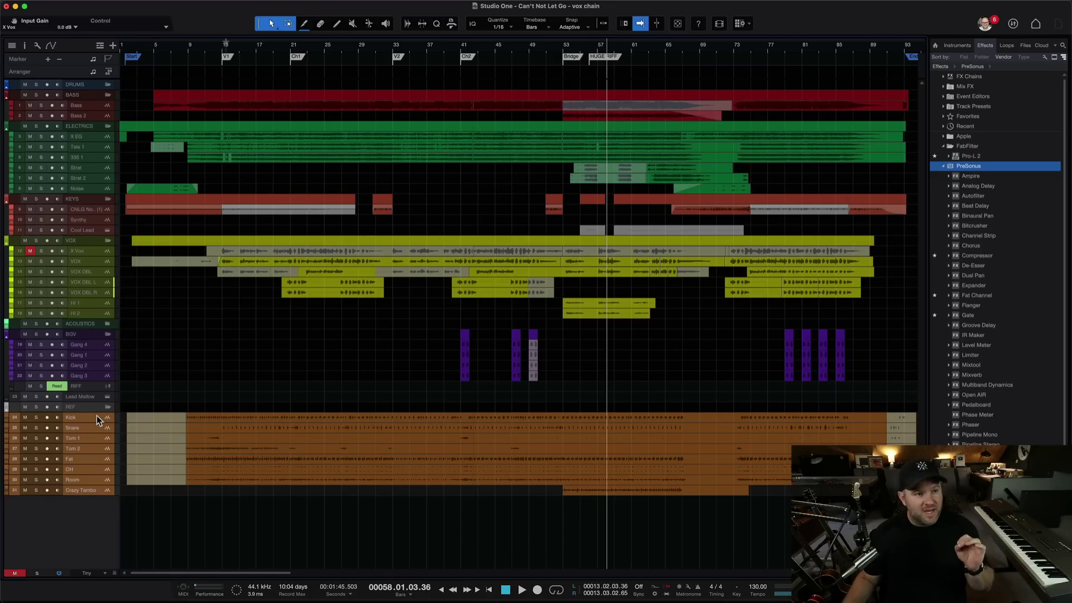
Step: Move the DRUMS folder track below REF, directly above Kick
left_click(88, 88)
left_click_drag(92, 88, 93, 411)
scroll(92, 411, "up", 4)
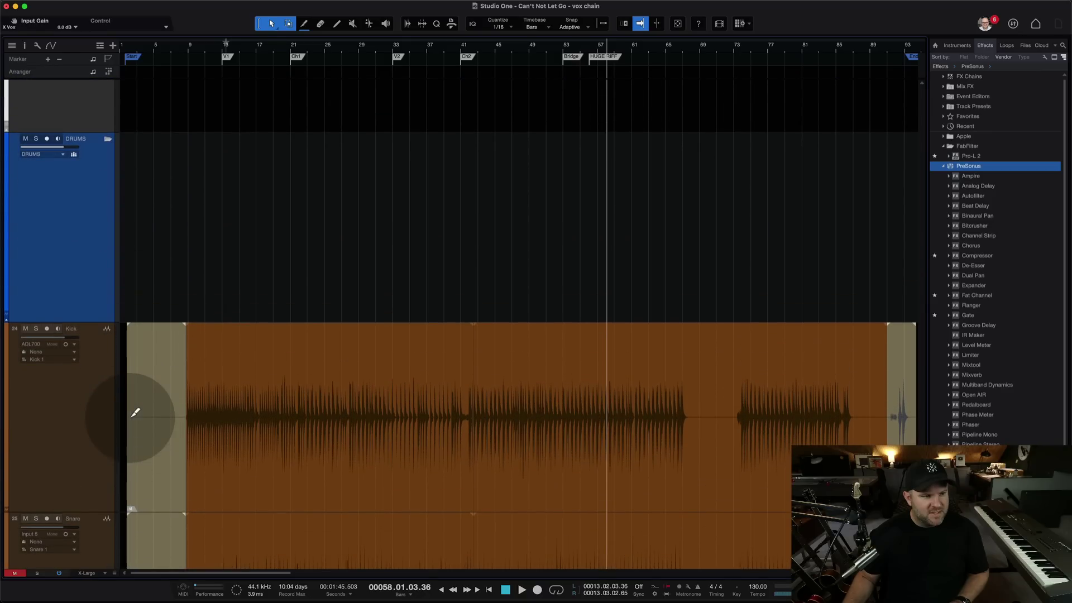
Step: Route the DRUMS folder's output from None to the DRUMS bus
left_click(62, 156)
left_click(105, 166)
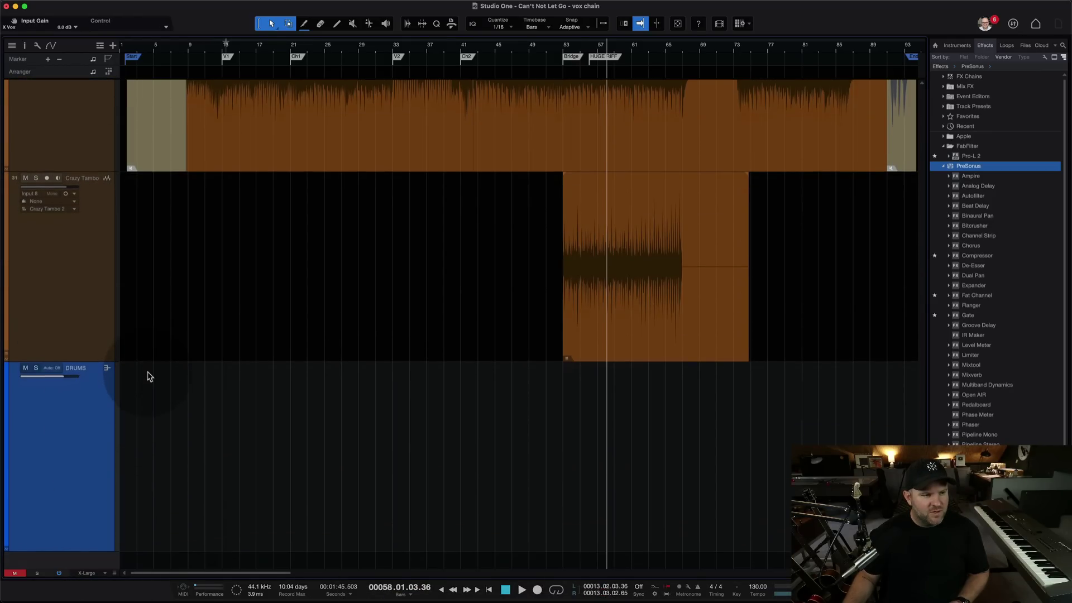
scroll(149, 376, "up", 5)
scroll(149, 375, "up", 5)
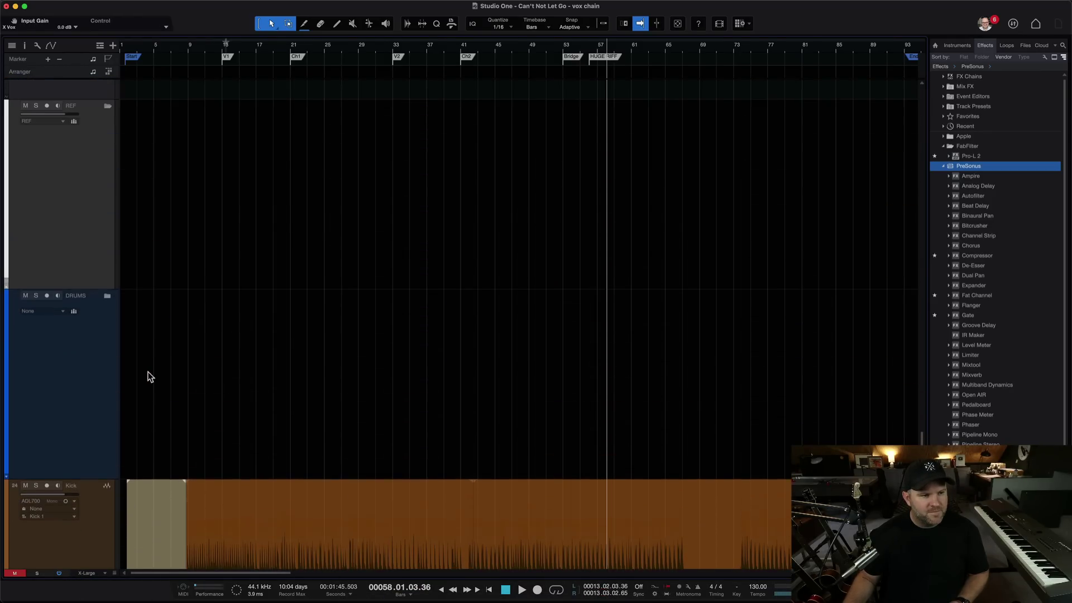
left_click(75, 335)
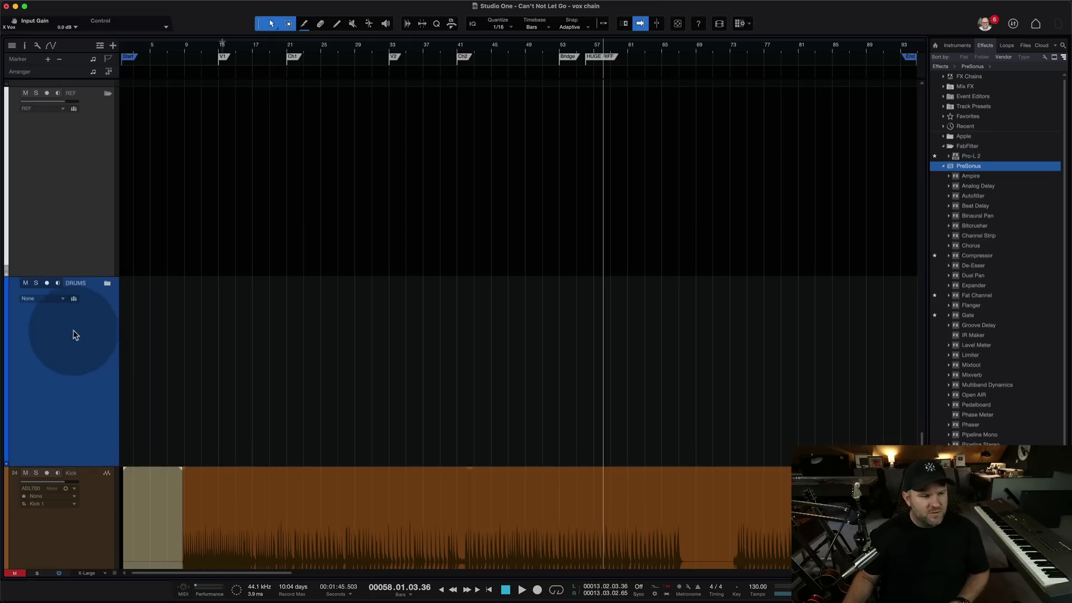
left_click(32, 299)
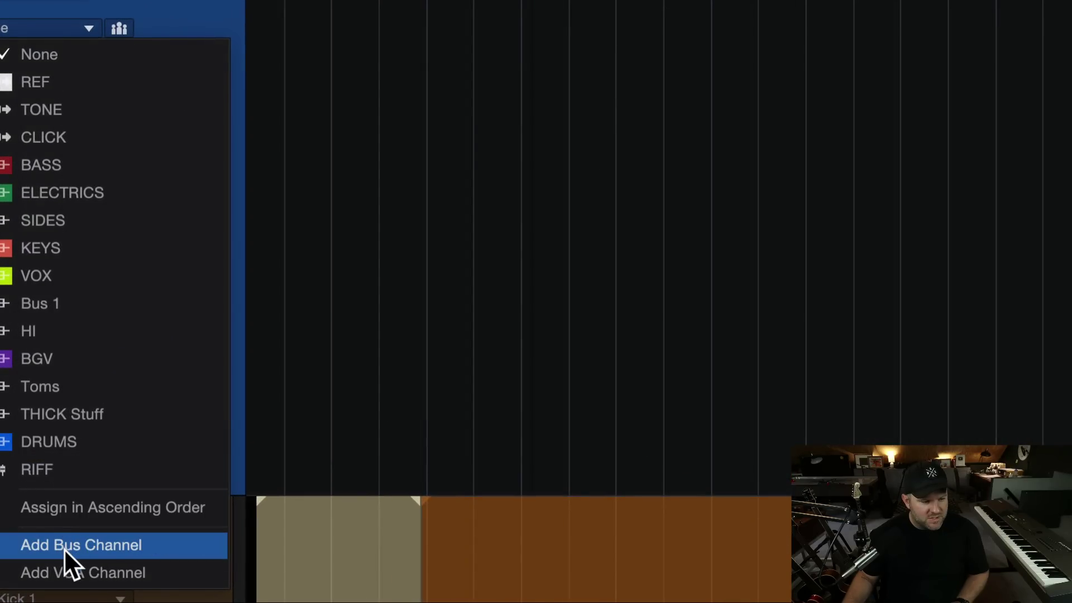
left_click(63, 442)
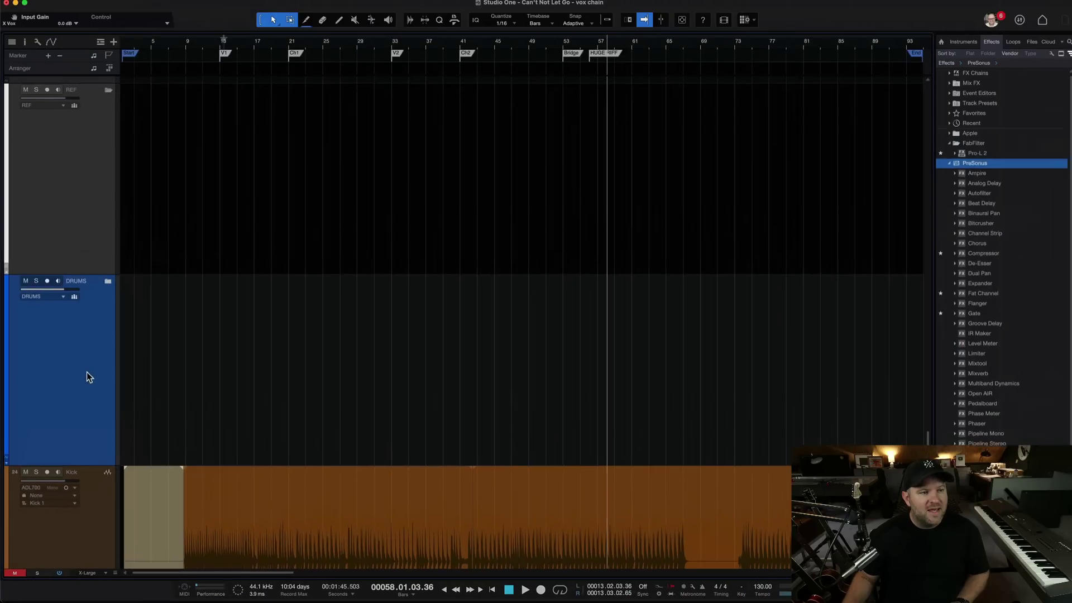
left_click(71, 375)
Step: Nudge the DRUMS folder volume, then show Kick in the Inspector with an enlarged channel strip
left_click(54, 299)
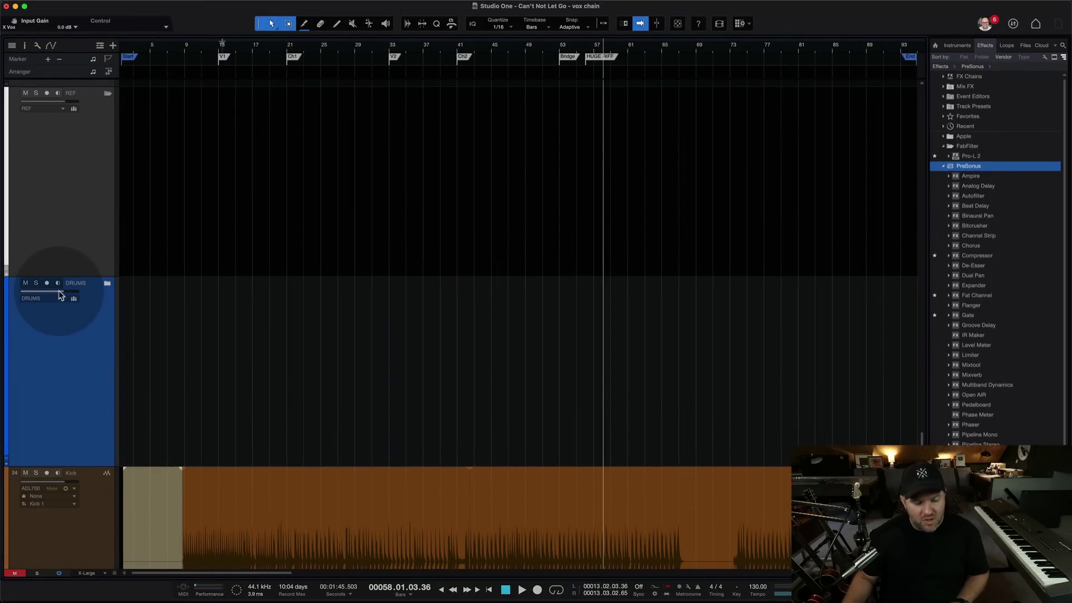
left_click_drag(61, 295, 60, 294)
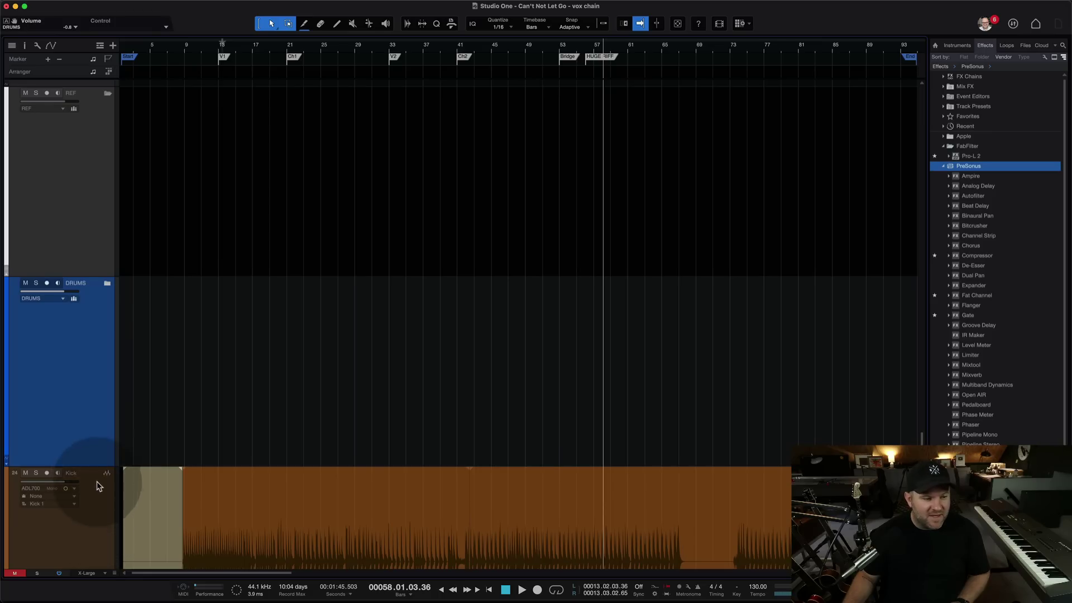
left_click(97, 510)
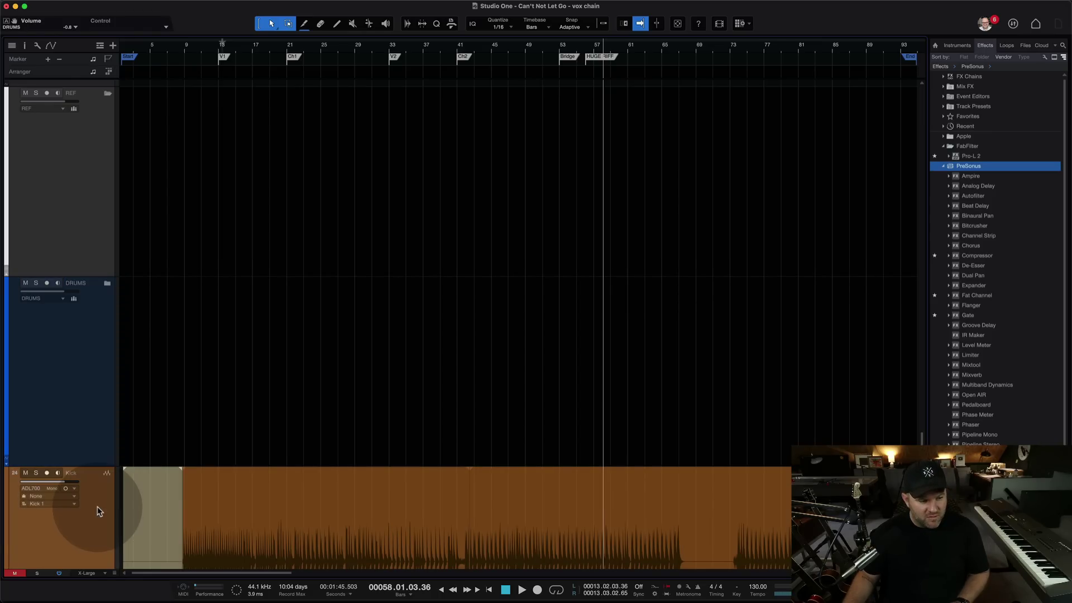
key("F4")
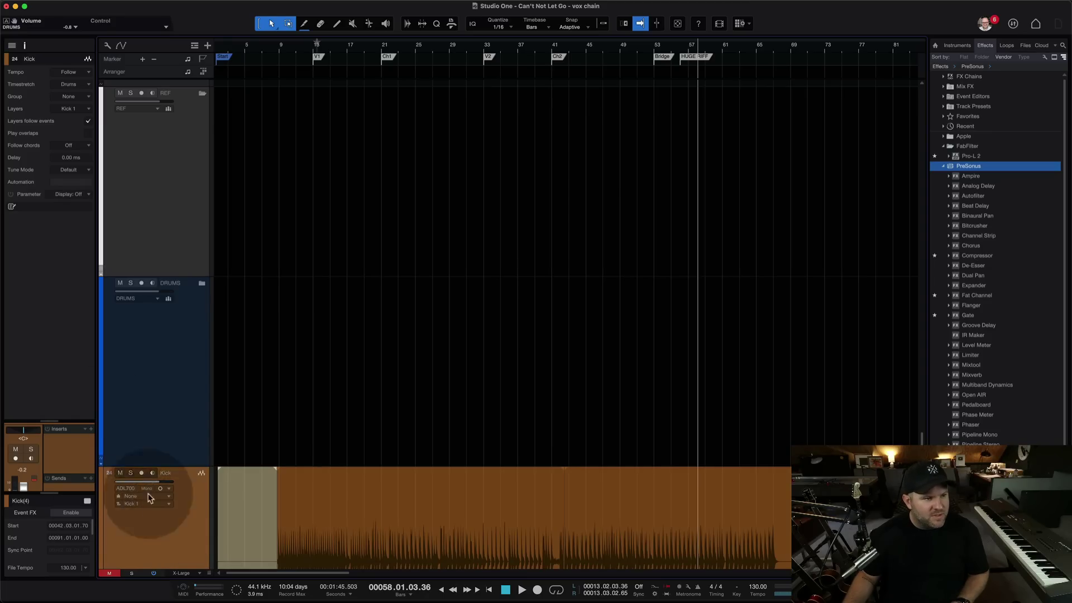
left_click_drag(43, 420, 43, 221)
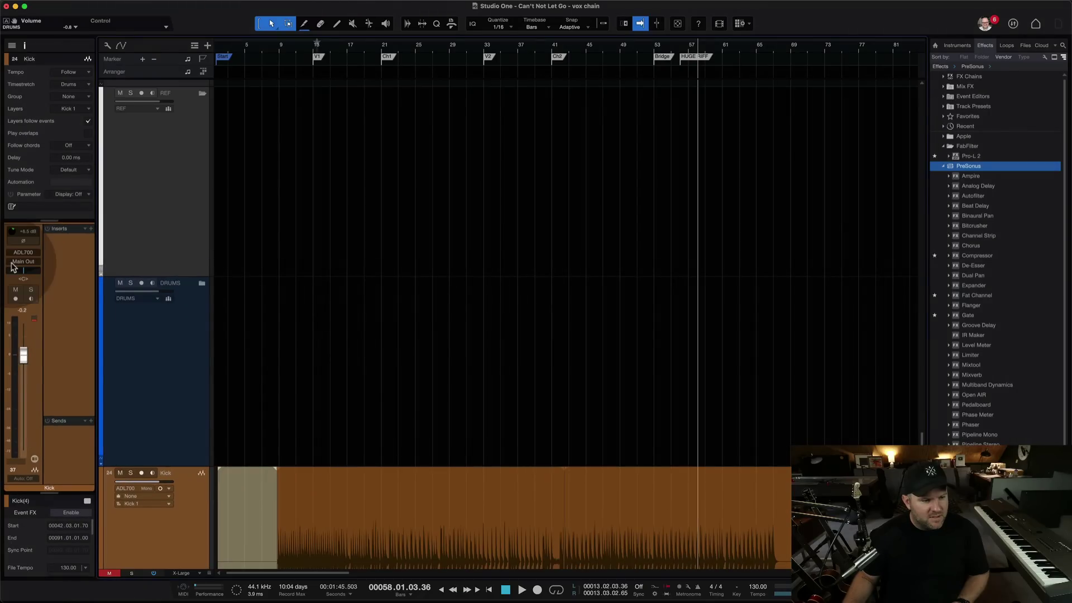
Step: Drag the Kick track into the DRUMS folder
left_click(186, 519)
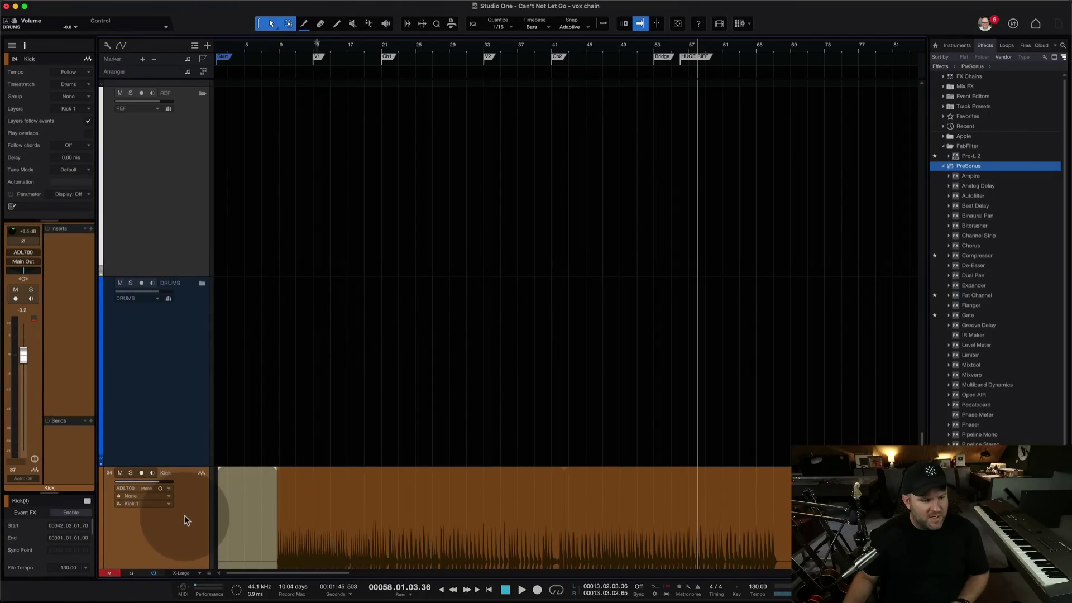
left_click(191, 349)
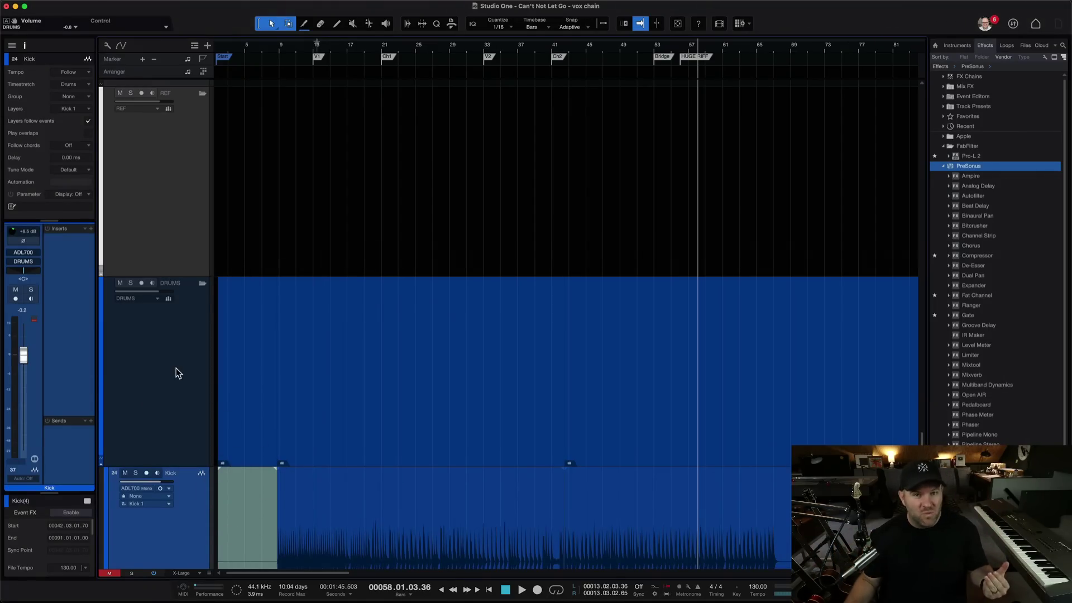
scroll(182, 416, "down", 5)
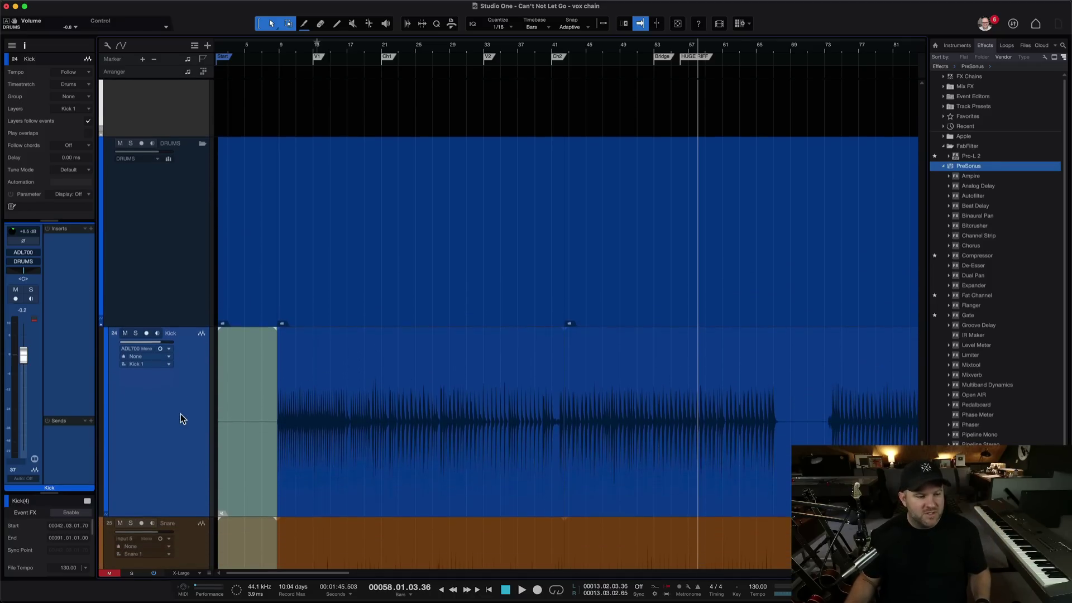
scroll(182, 419, "down", 1)
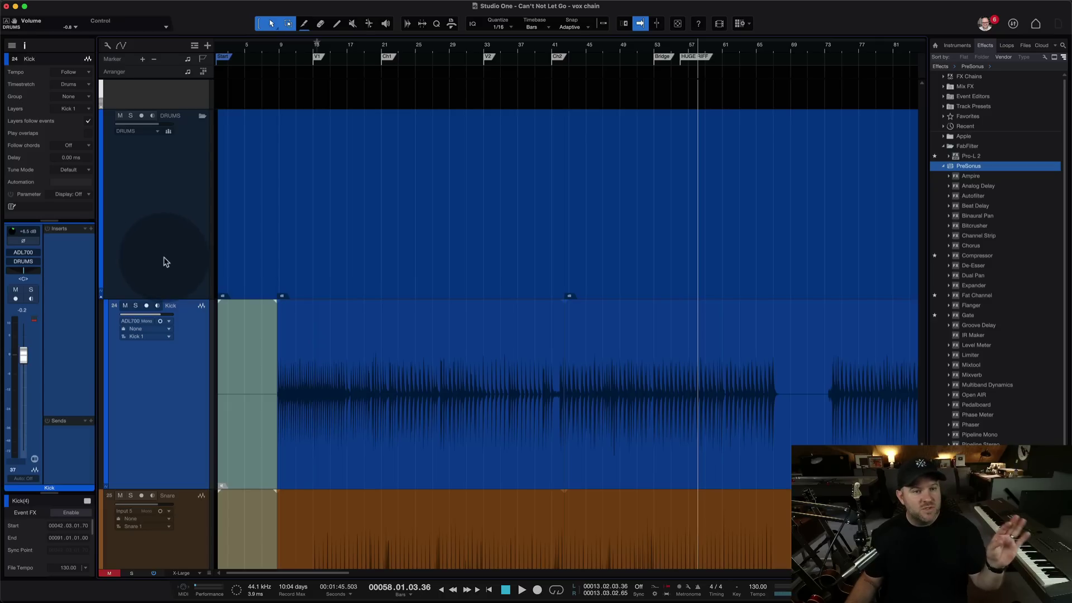
scroll(177, 381, "down", 3)
scroll(178, 390, "down", 2)
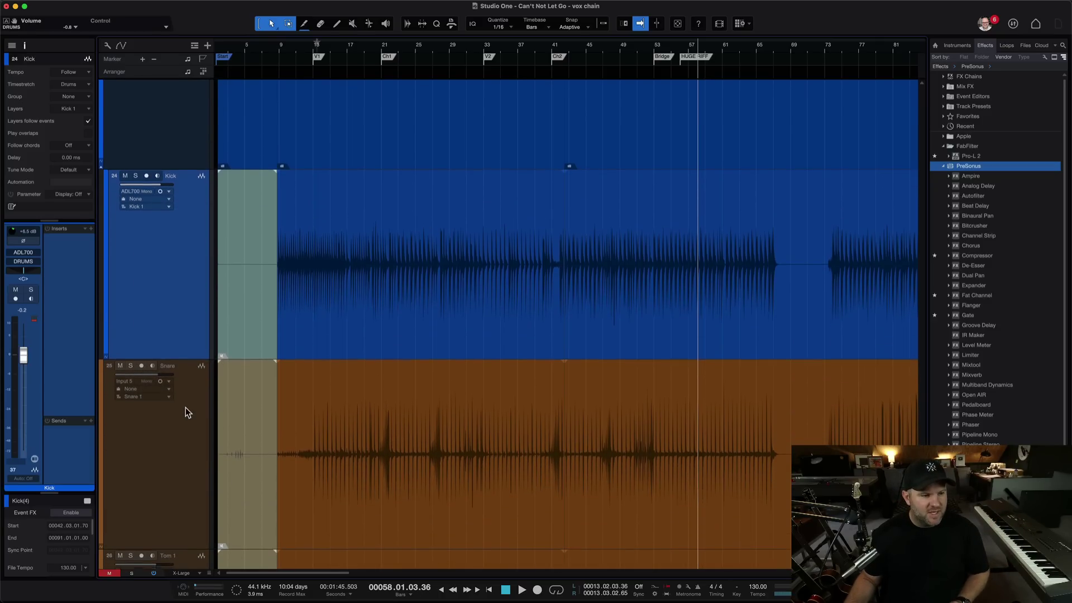
Step: Switch tracks to Medium height and drag Snare through Crazy Tambo into the DRUMS folder
key("shift+w")
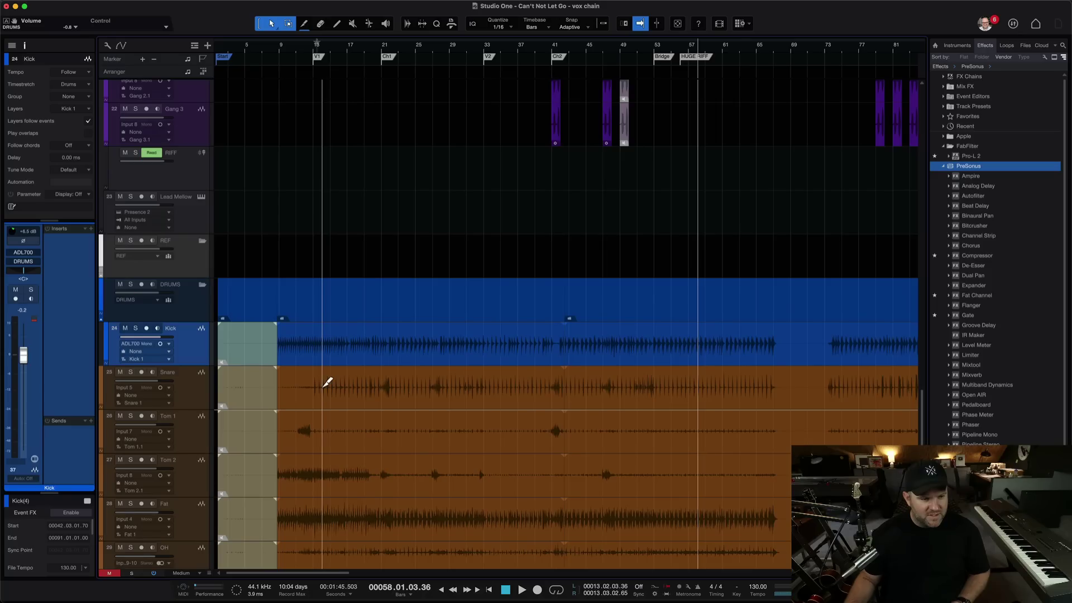
left_click(190, 398)
scroll(190, 397, "down", 5)
left_click_drag(195, 485, 205, 152)
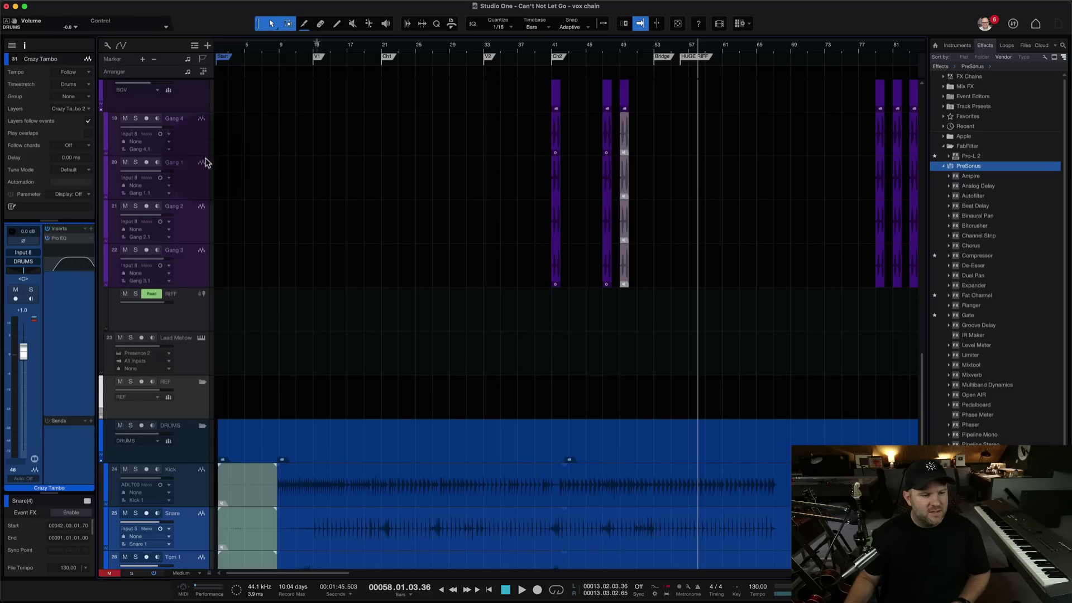
scroll(206, 162, "down", 9)
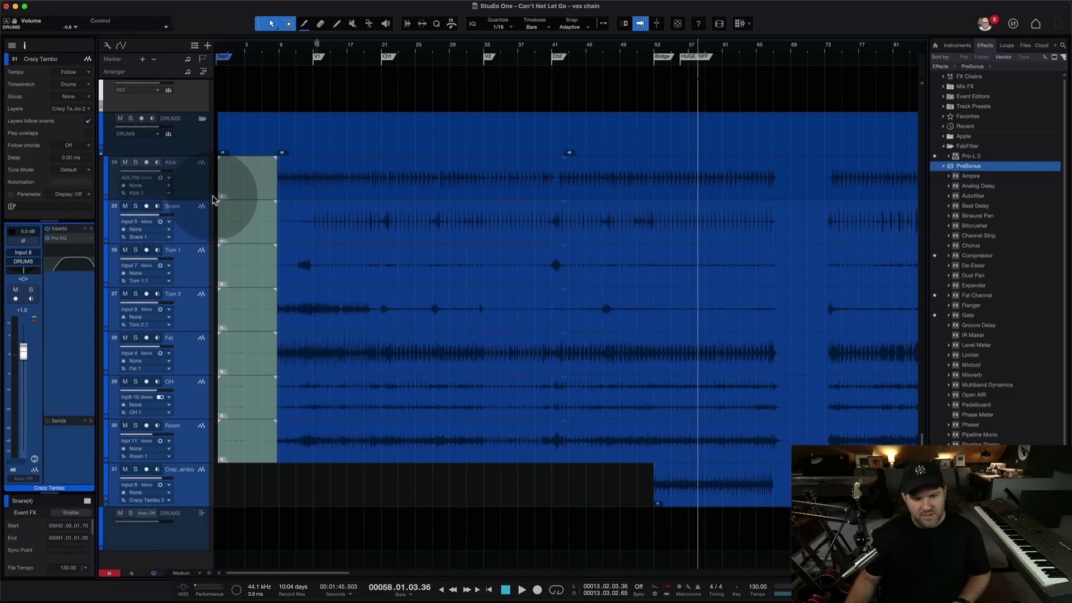
Step: Check the Snare and Crazy Tambo routing and open the track list options
left_click(200, 222)
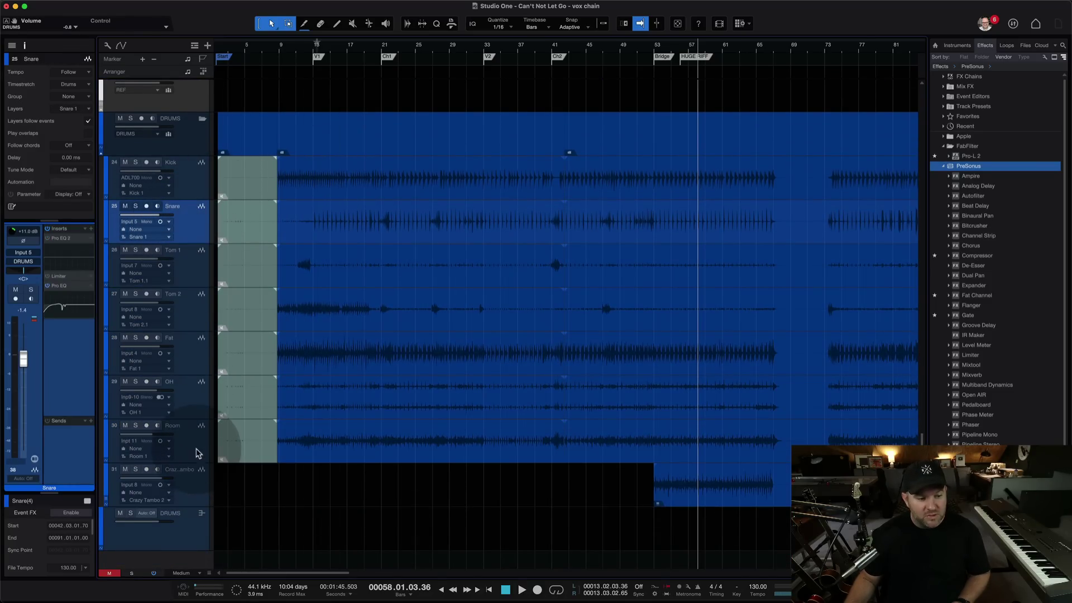
left_click(199, 493)
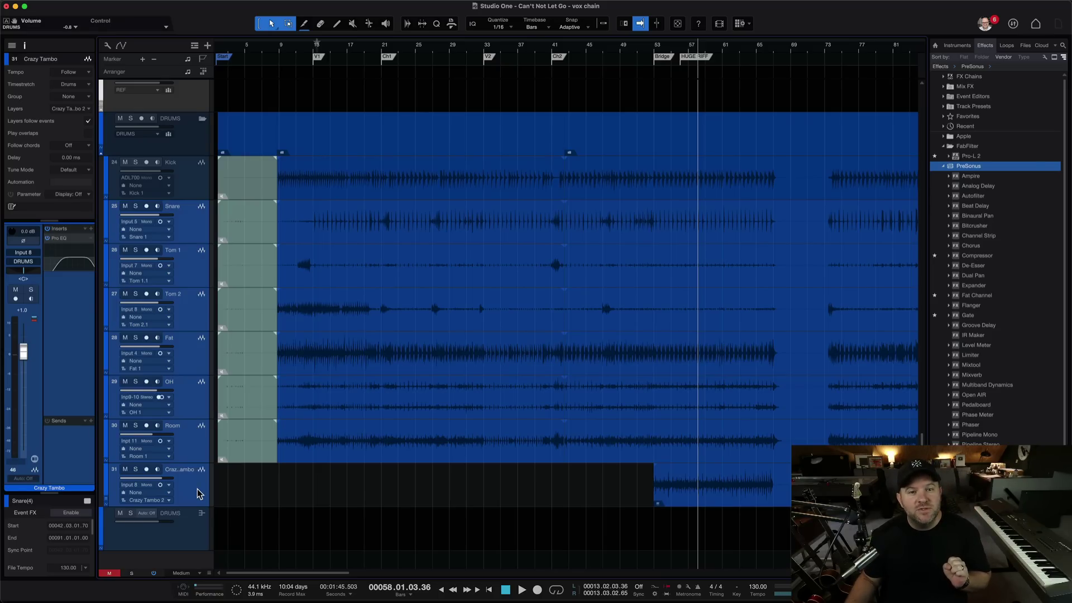
mouse_move(104, 4)
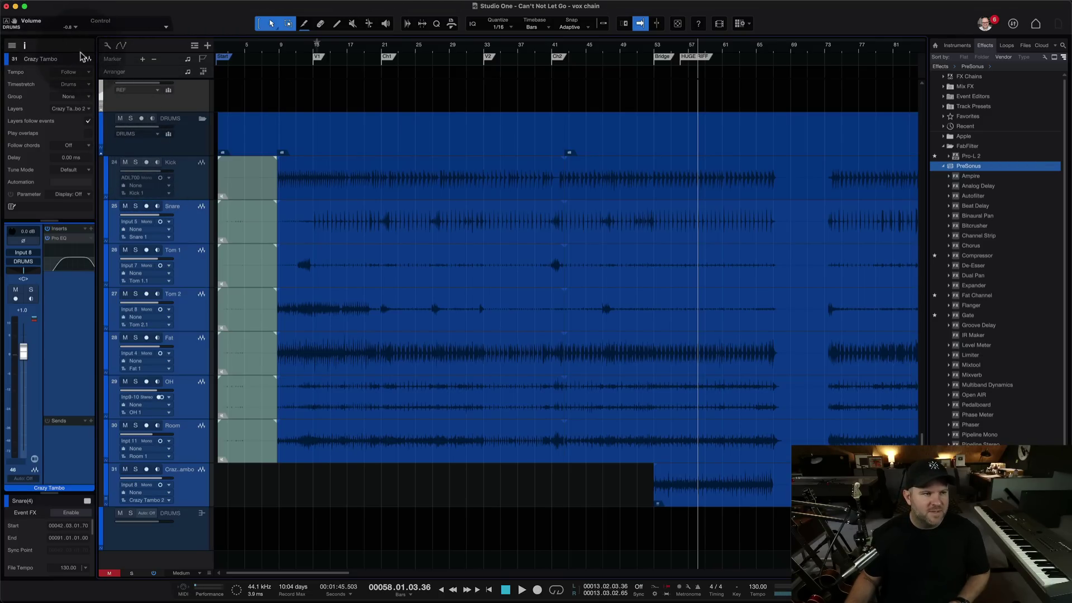
left_click(105, 46)
left_click(105, 46)
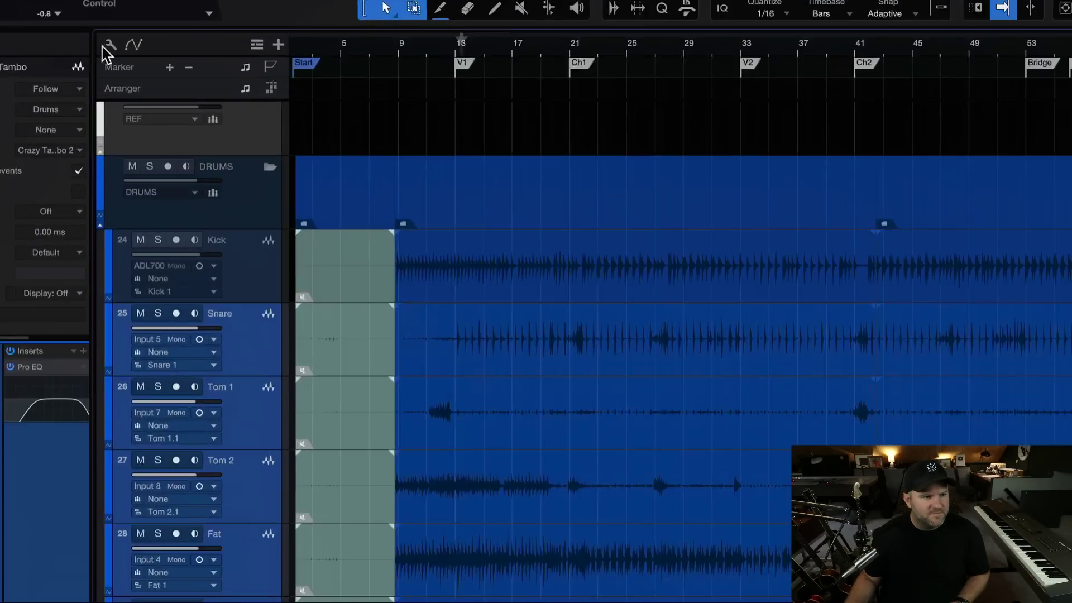
left_click(105, 46)
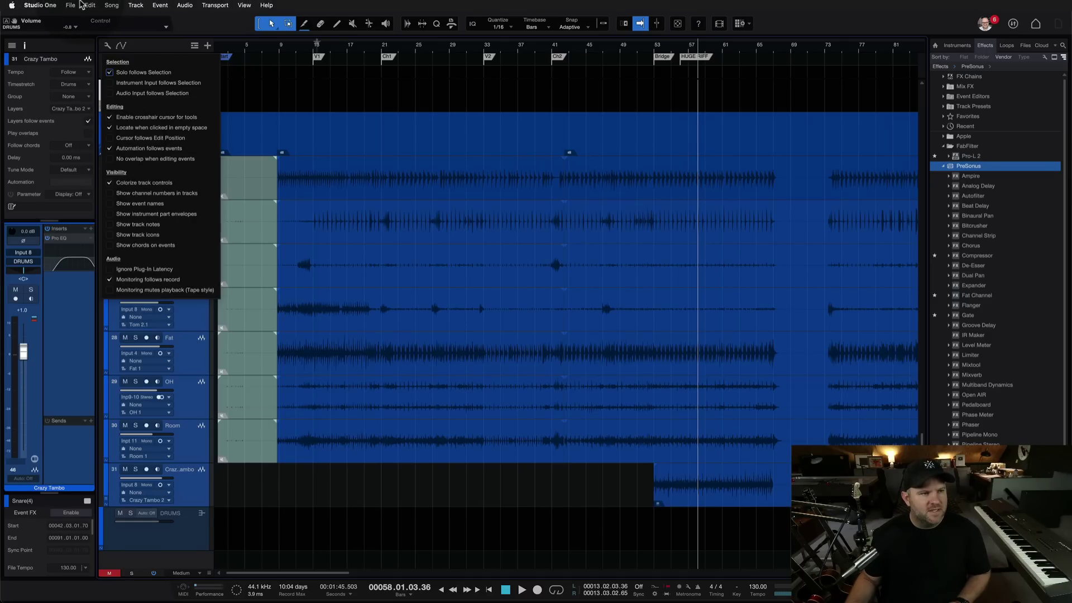
Step: Open Preferences, move the window left, and look through the General and Appearance pages
left_click(72, 5)
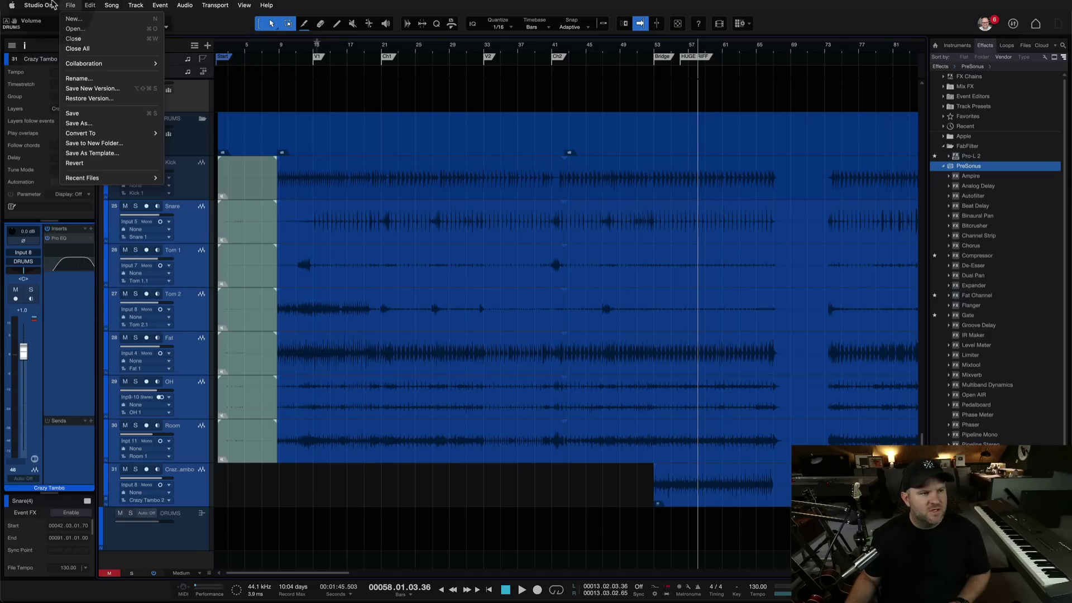
key("Escape")
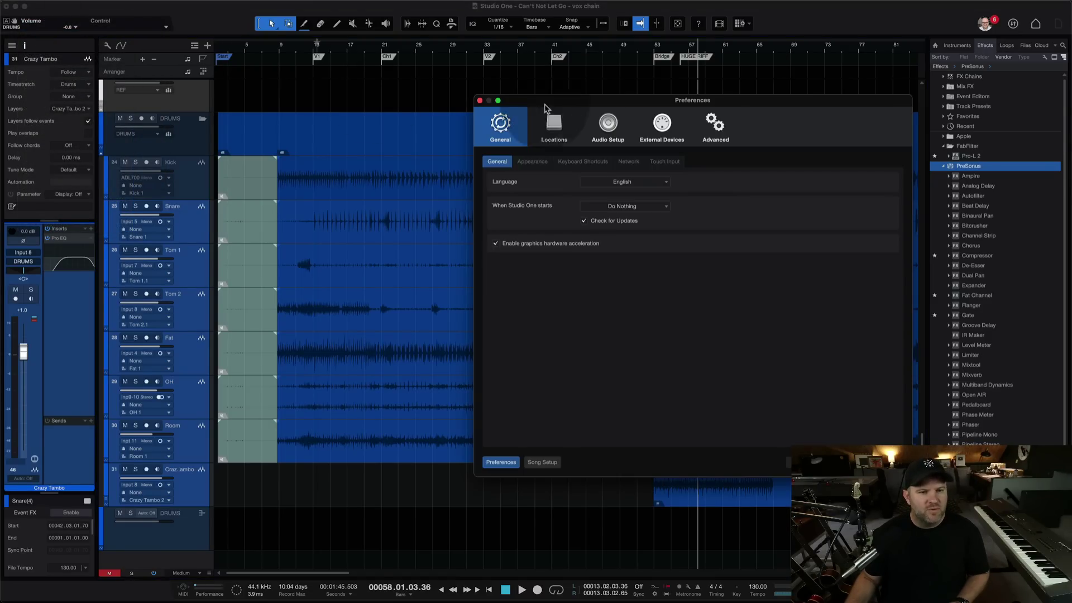
left_click_drag(695, 105, 455, 104)
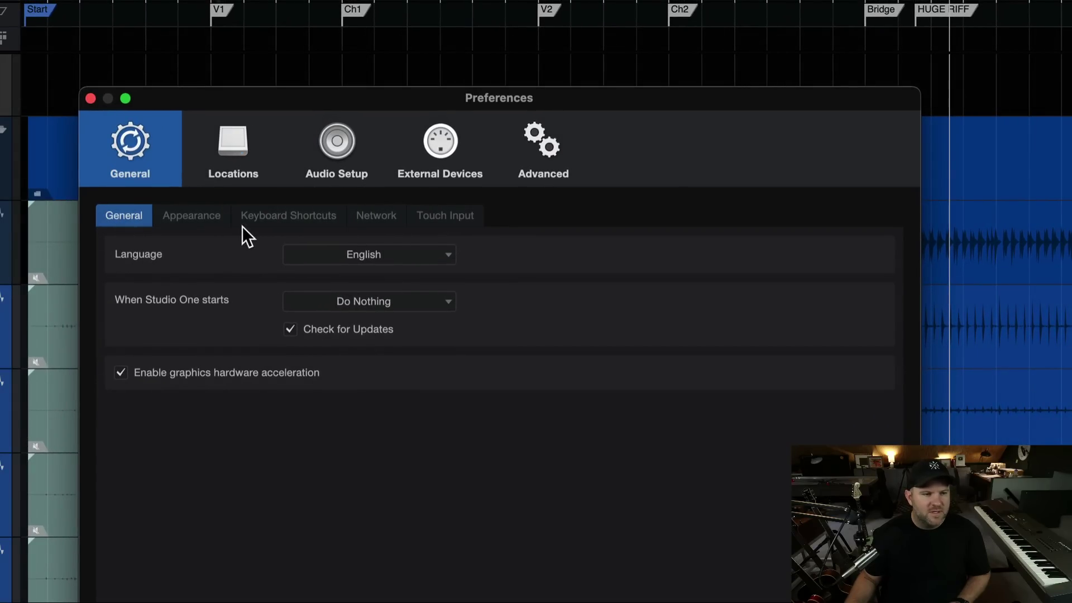
left_click(204, 216)
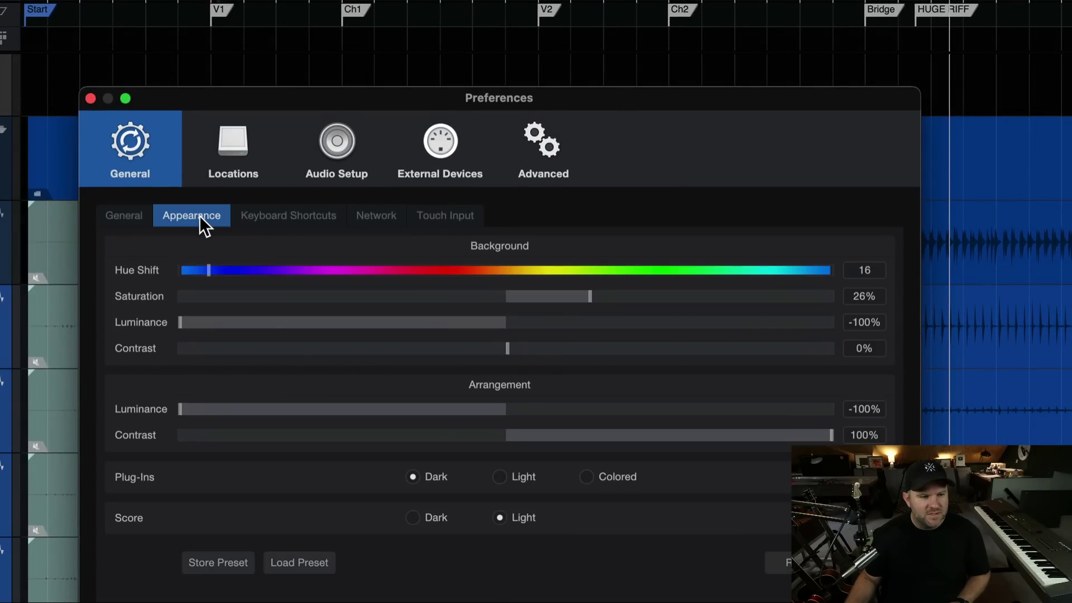
left_click(138, 216)
Step: In Advanced > Editing, toggle 'Apply folder track color to content' off and back on, then confirm
left_click(543, 147)
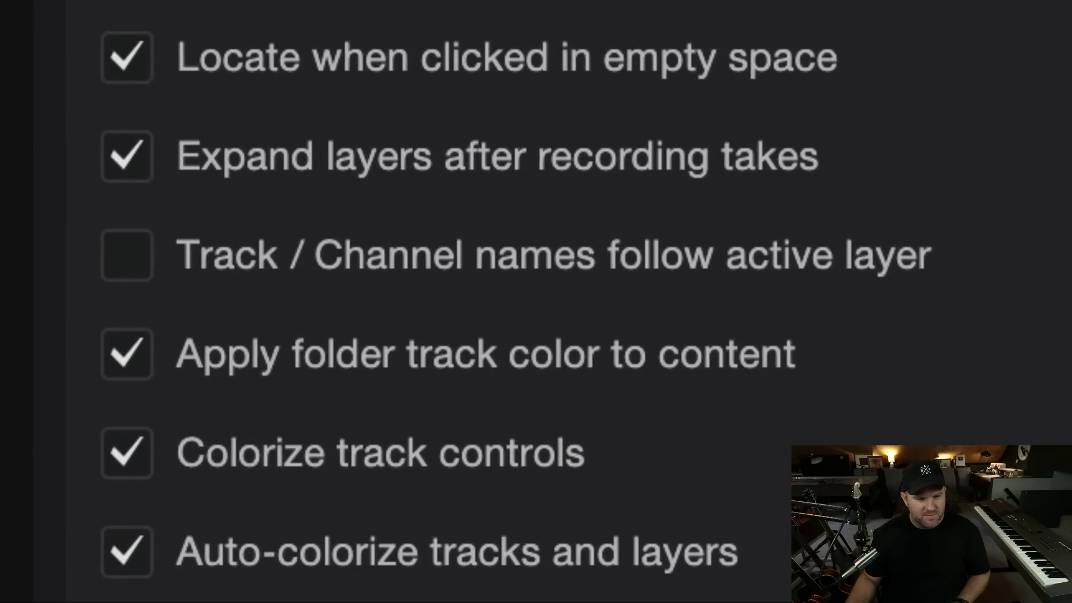
left_click(124, 357)
left_click(115, 355)
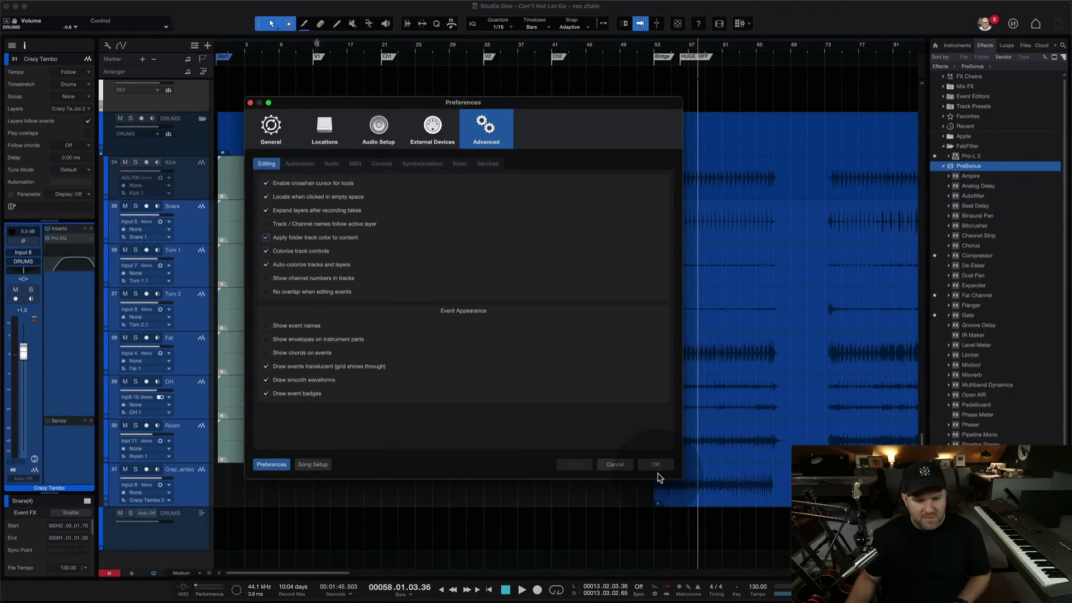
left_click(655, 465)
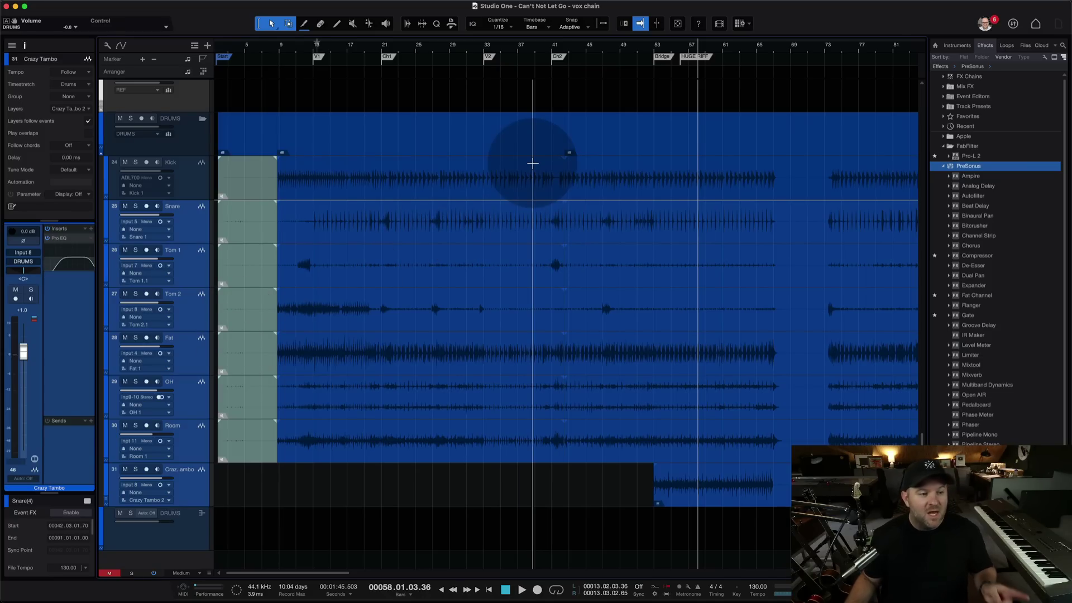
Step: Open the Console with F3, select the 335 1, Strat and Strat 2 channels, and scroll through the strips
key("F3")
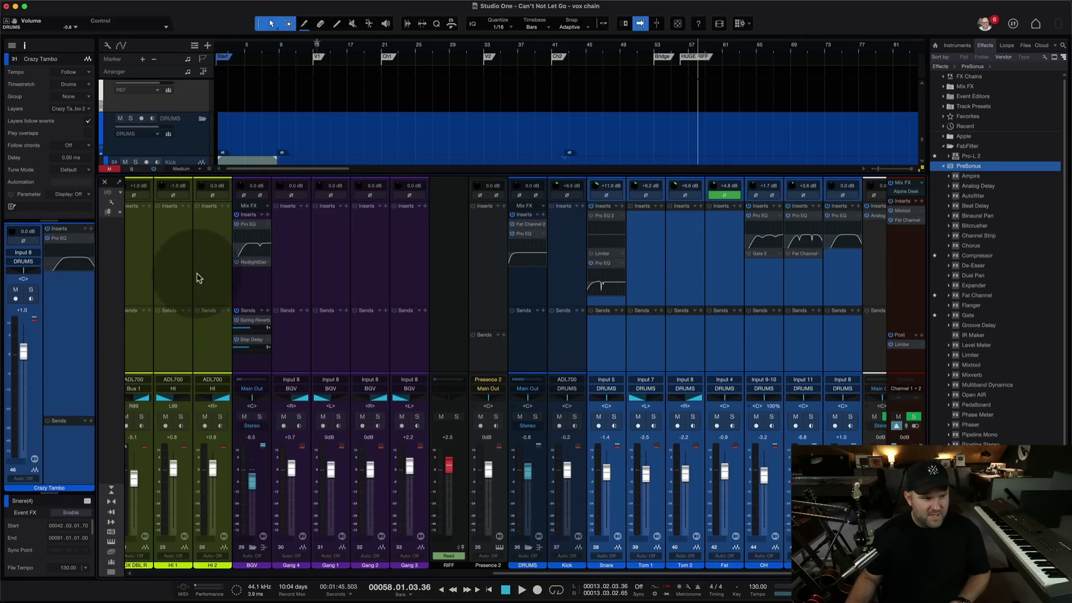
scroll(209, 318, "left", 15)
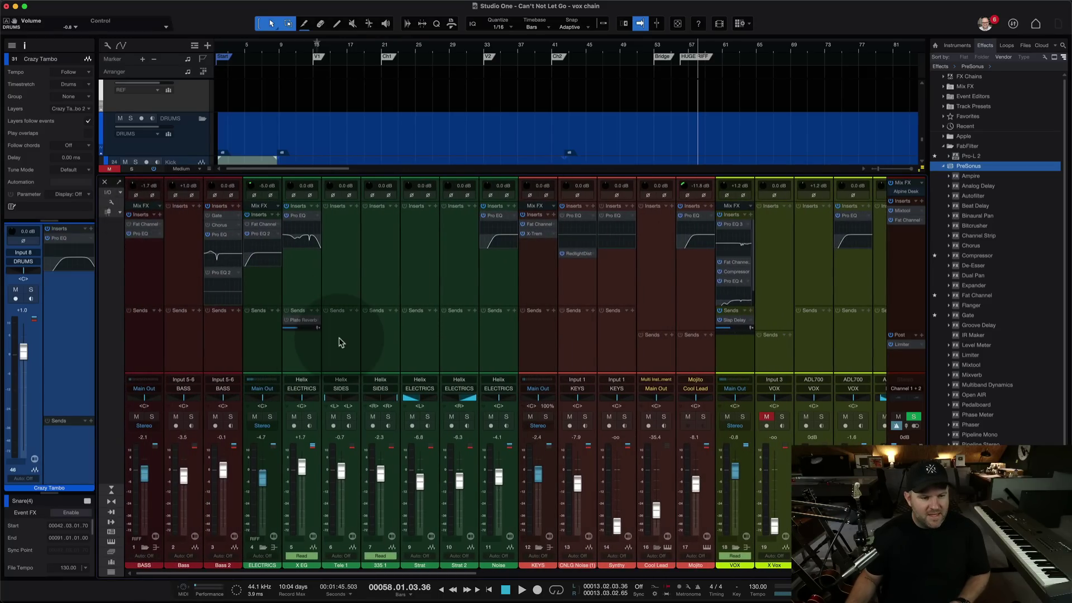
left_click(385, 358)
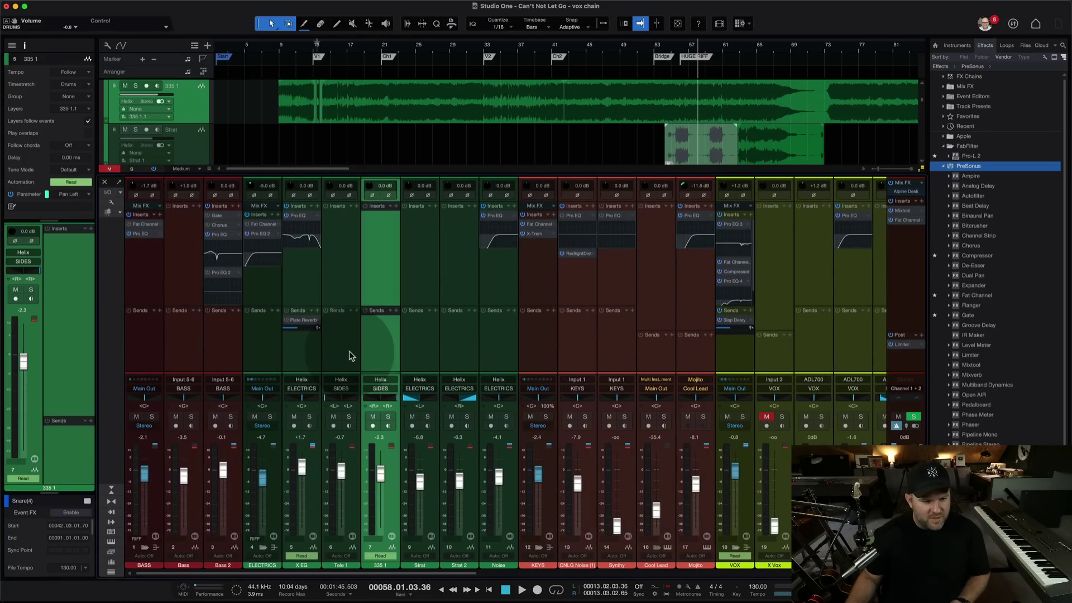
left_click(427, 363)
left_click(469, 363, "shift")
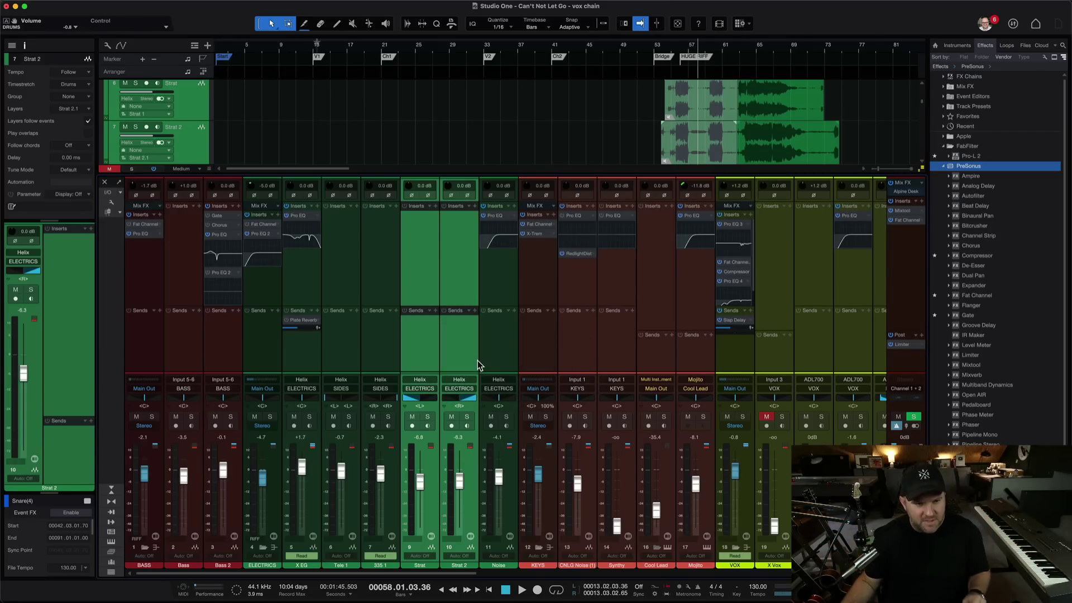
scroll(466, 352, "right", 5)
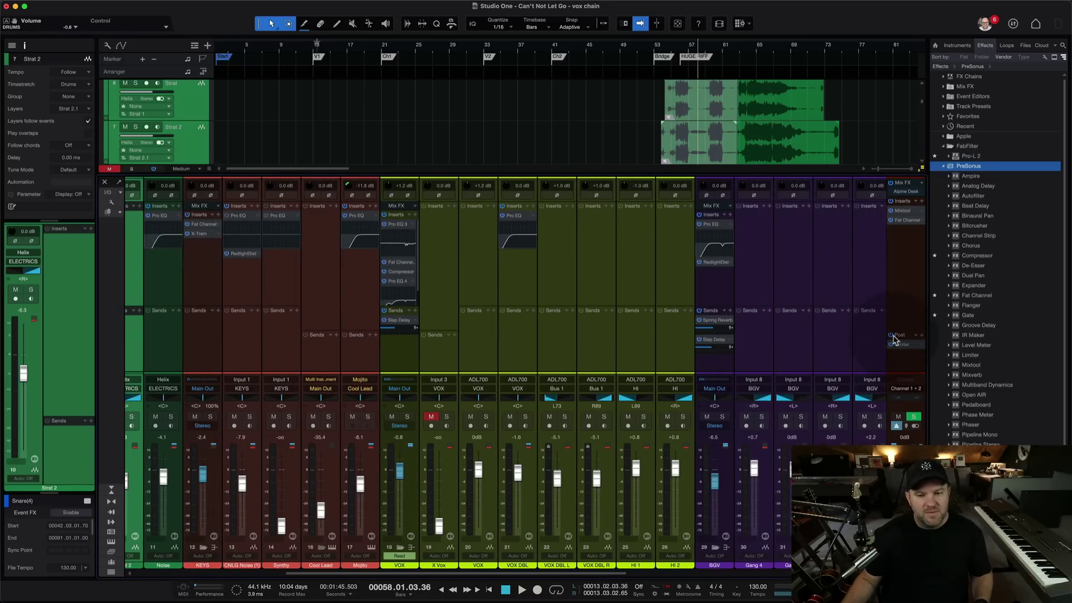
scroll(876, 337, "right", 10)
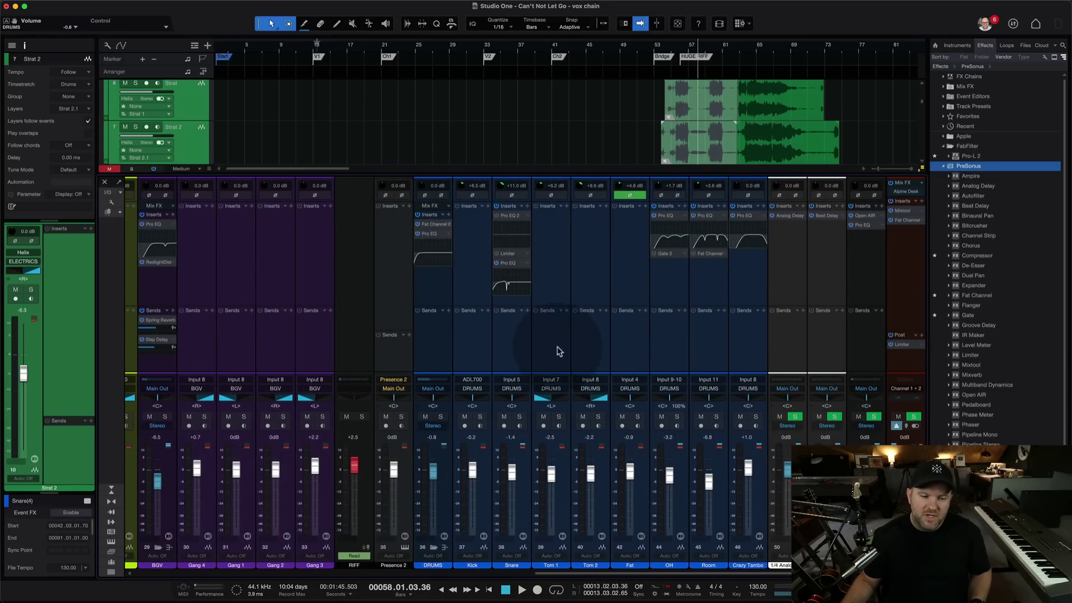
scroll(262, 352, "left", 15)
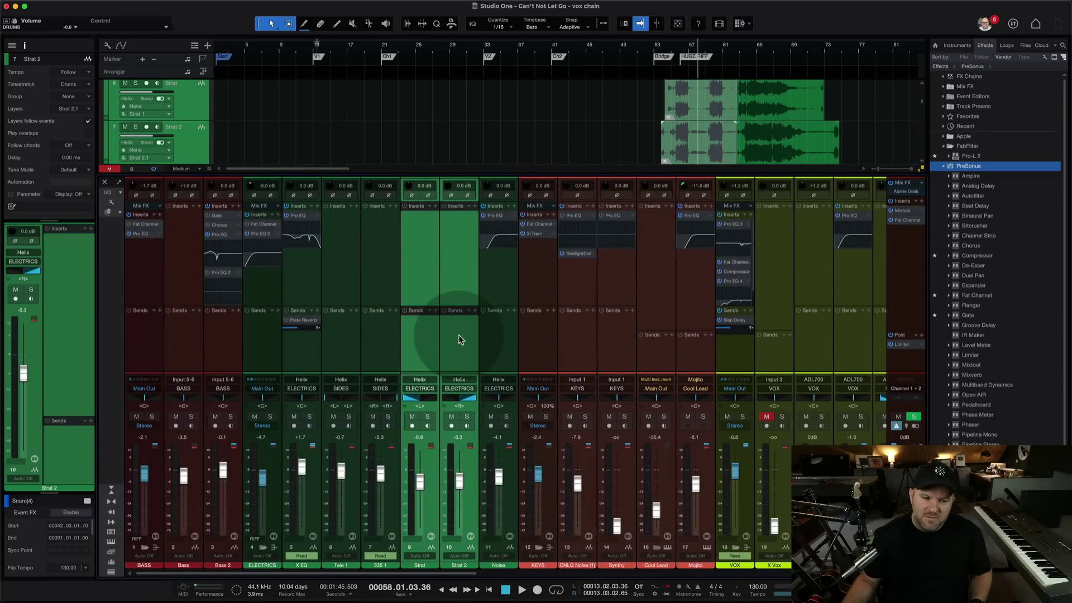
scroll(457, 339, "right", 15)
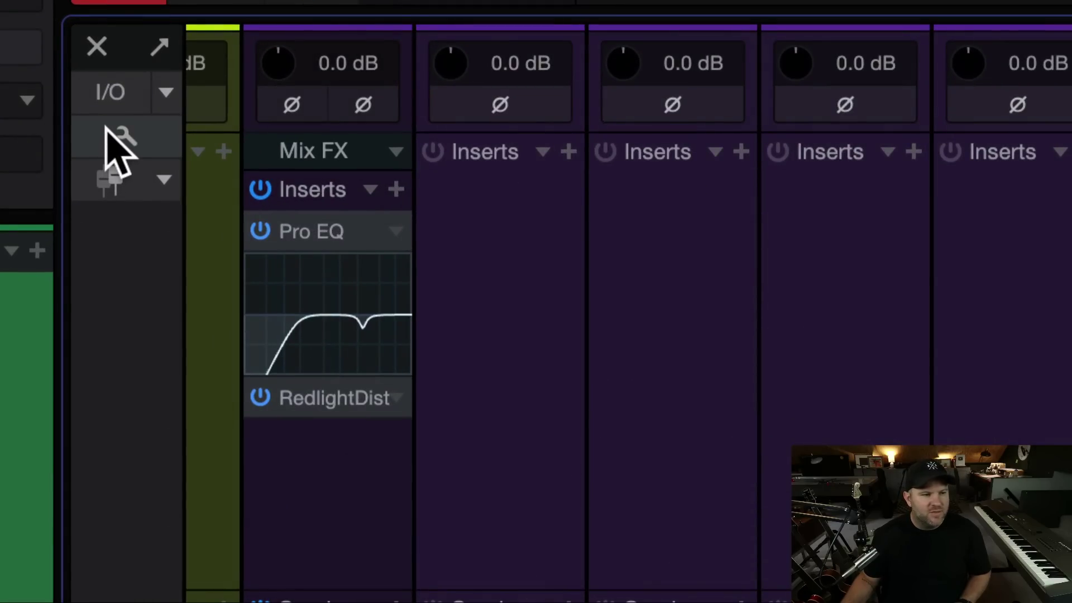
Step: Uncheck 'Keep bus channels to the right' in the console options, leaving FX and VCA grouping on
left_click(110, 202)
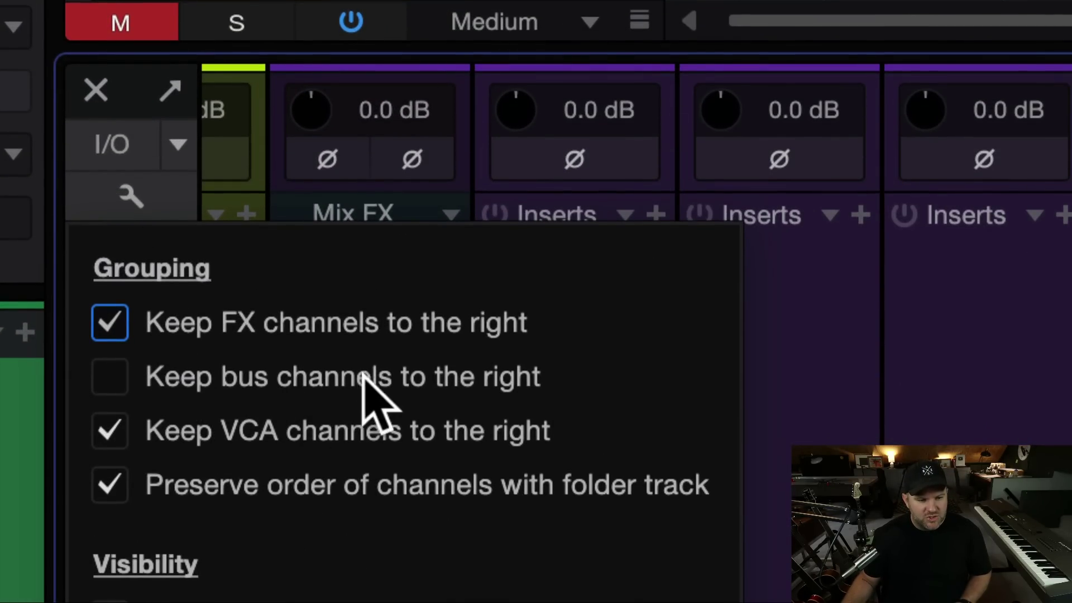
left_click(116, 377)
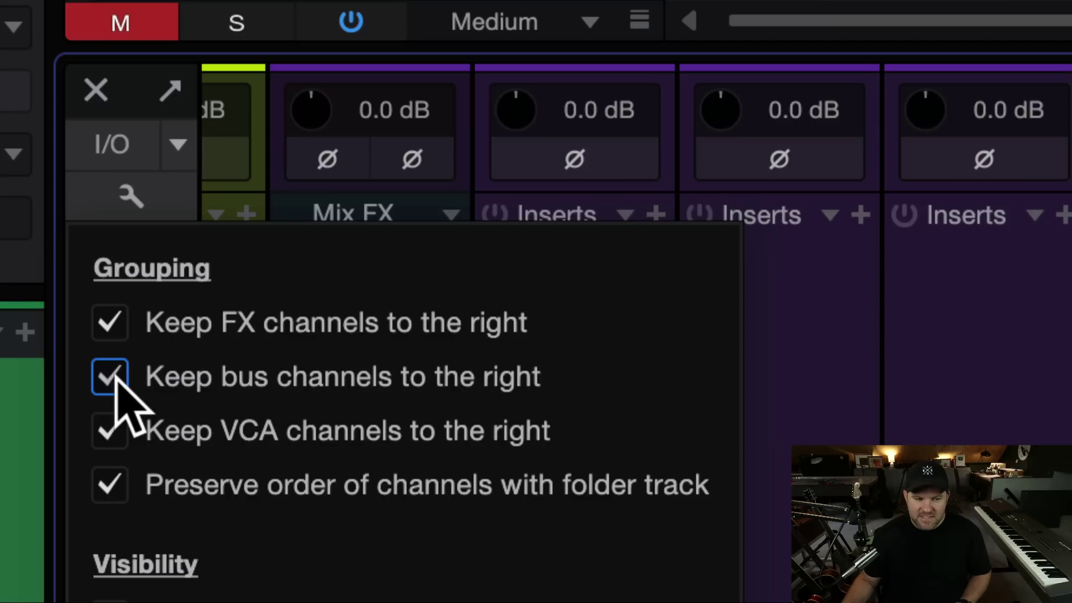
left_click(115, 376)
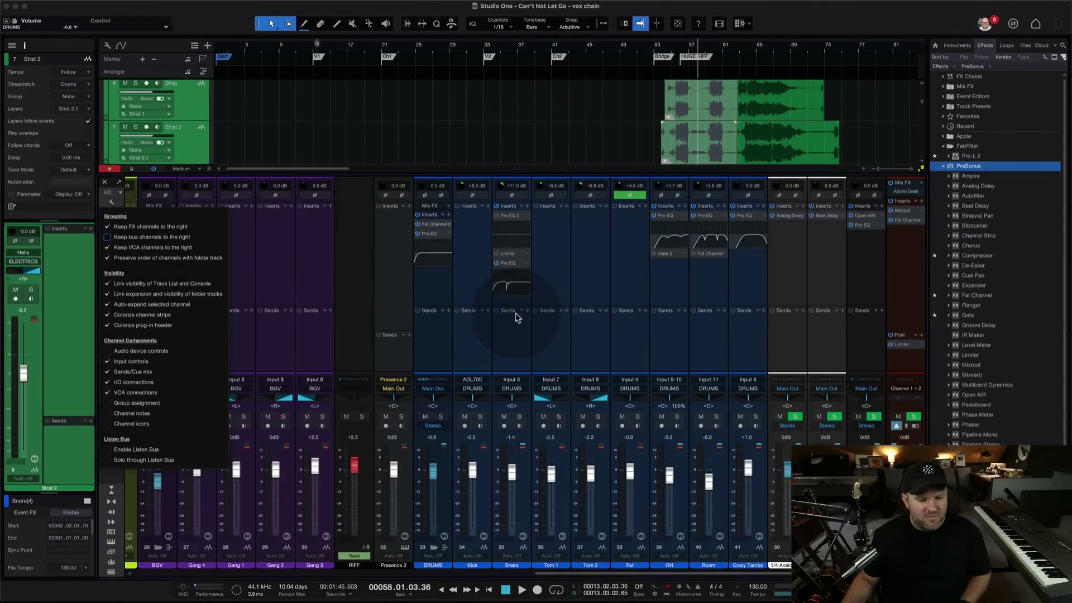
left_click(538, 334)
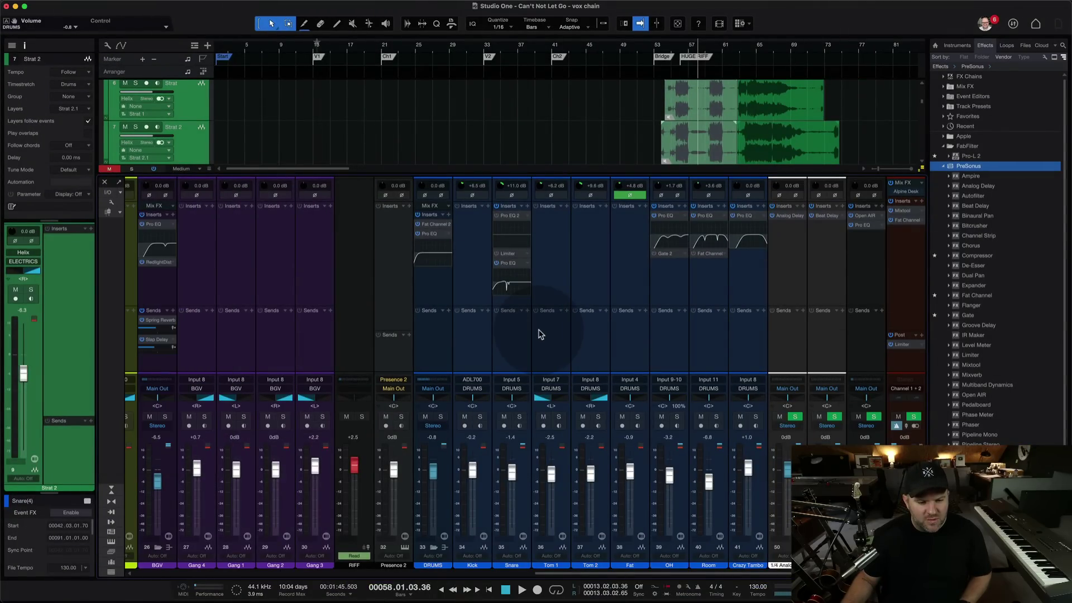
left_click(560, 342)
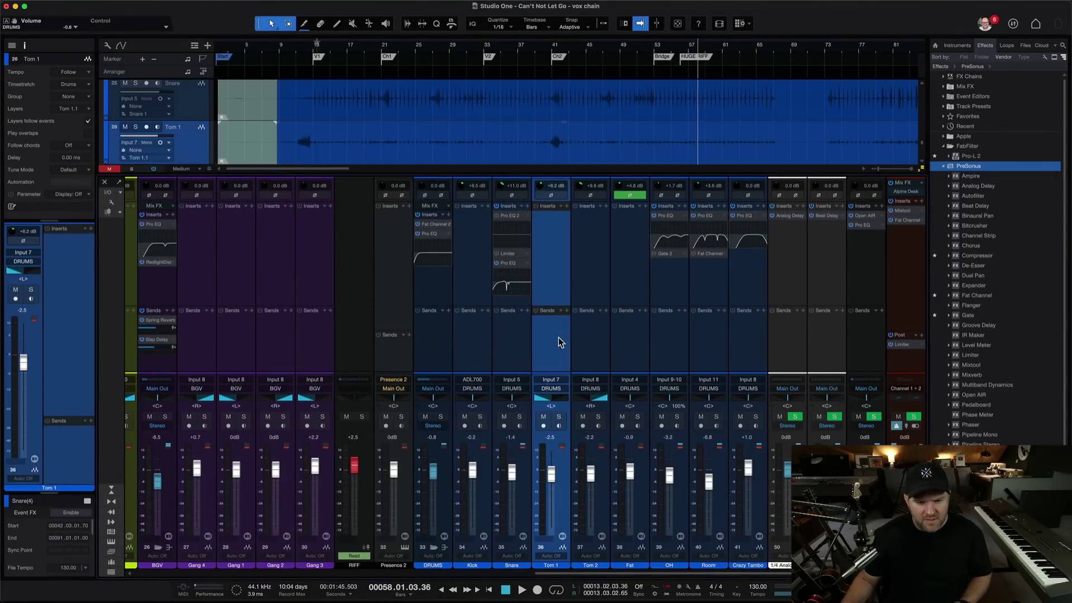
left_click(600, 350, "shift")
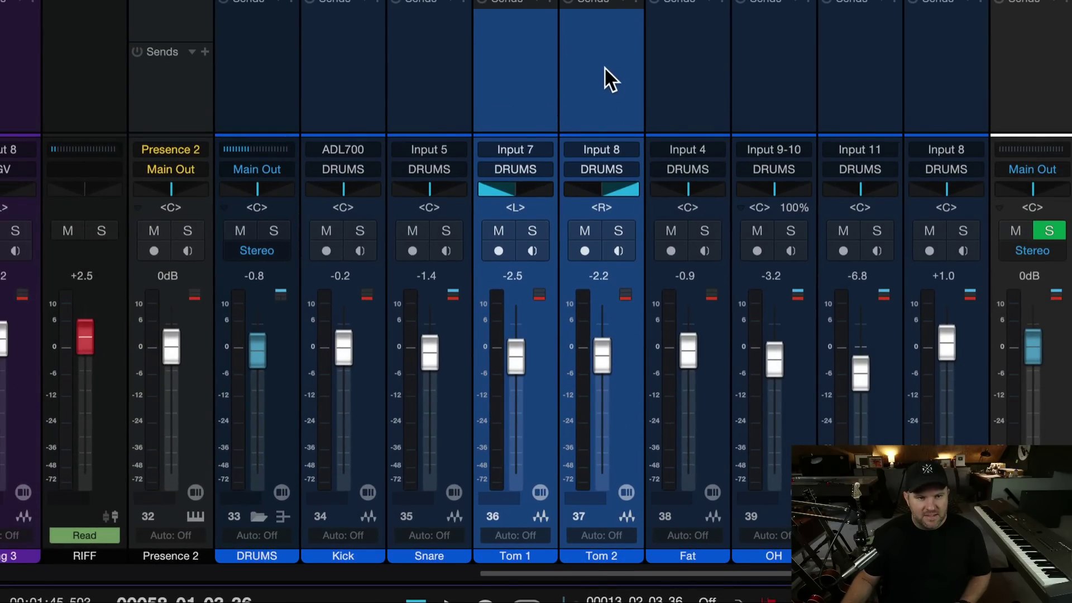
left_click(548, 74)
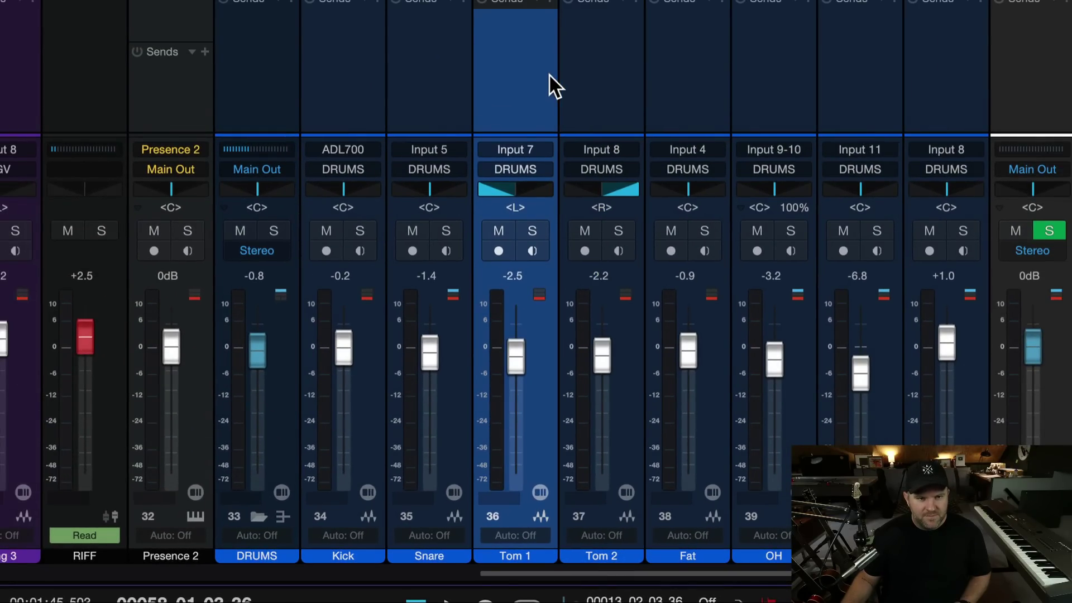
left_click(597, 80, "shift")
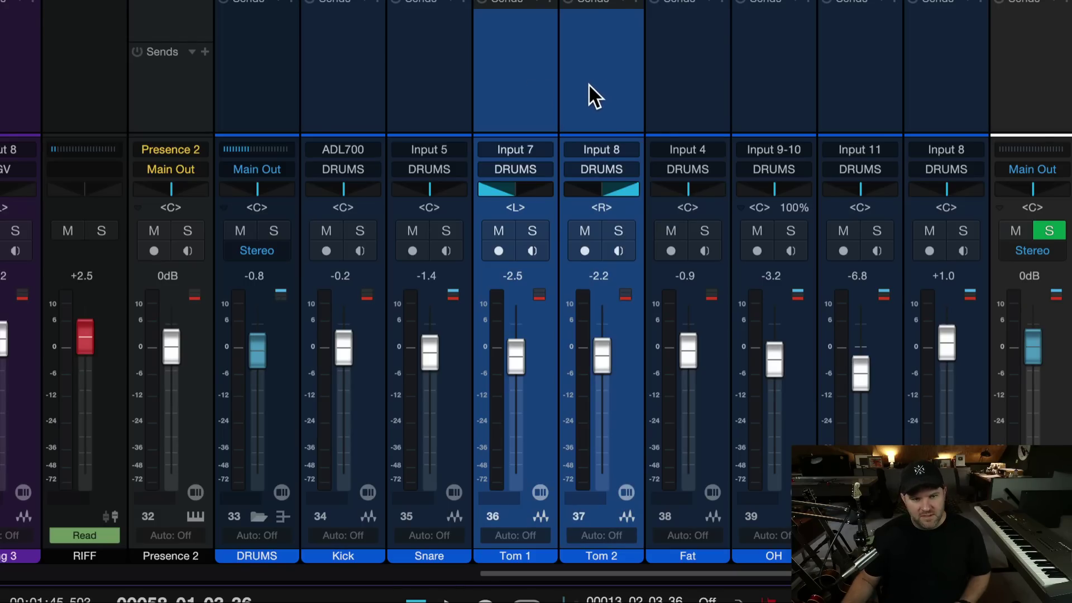
right_click(588, 84)
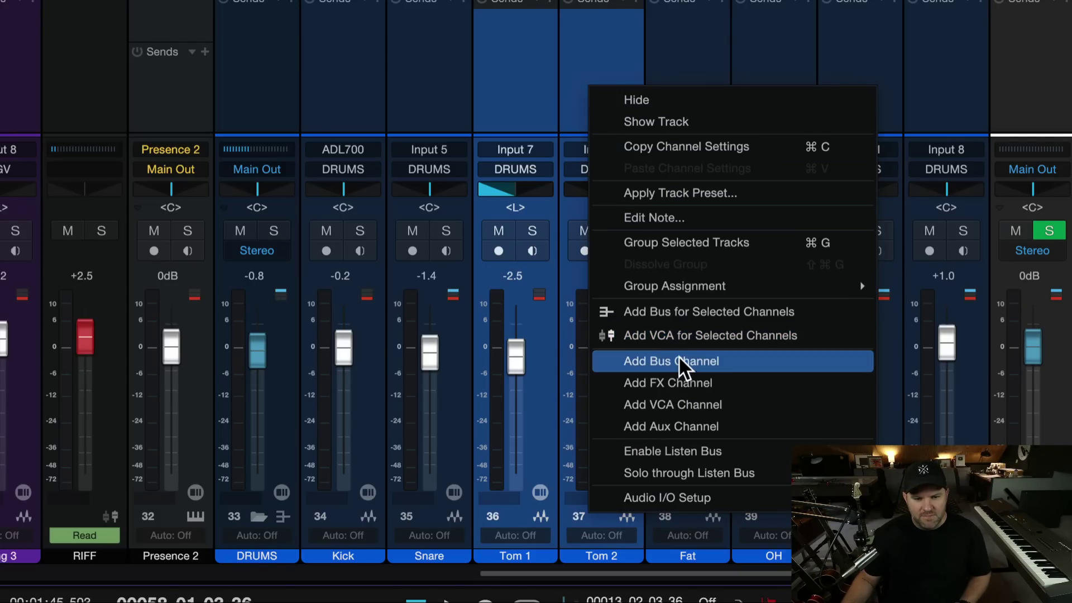
left_click(682, 324)
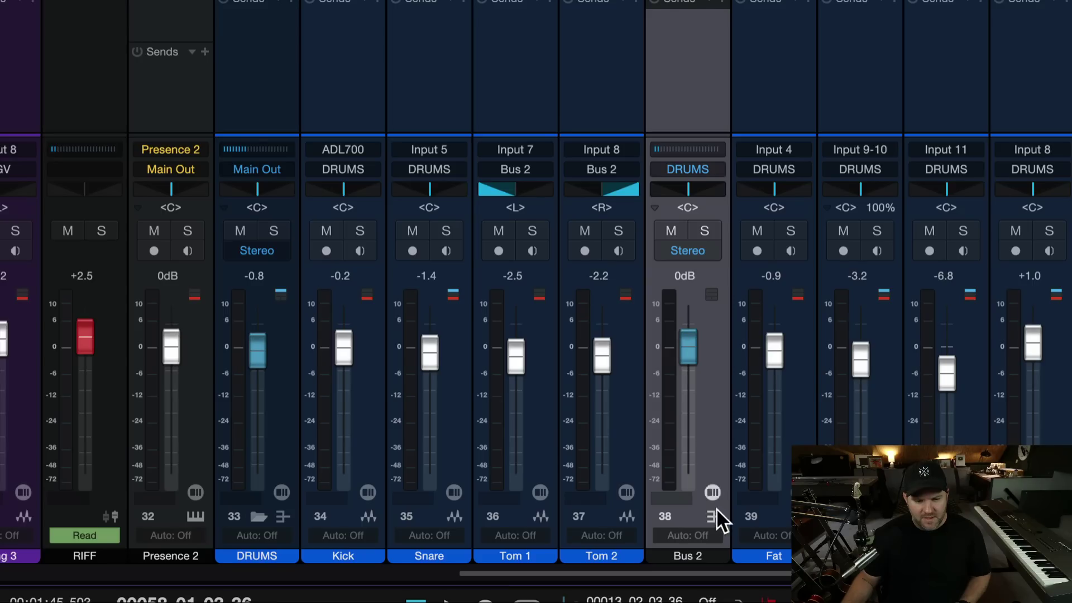
double_click(683, 557)
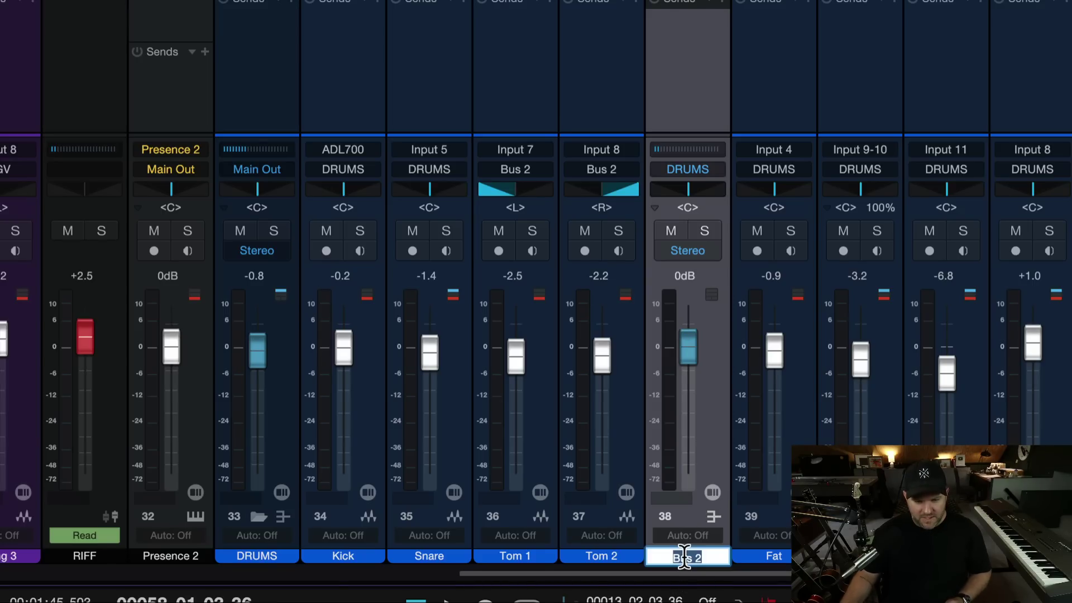
type("TOMS")
key("Return")
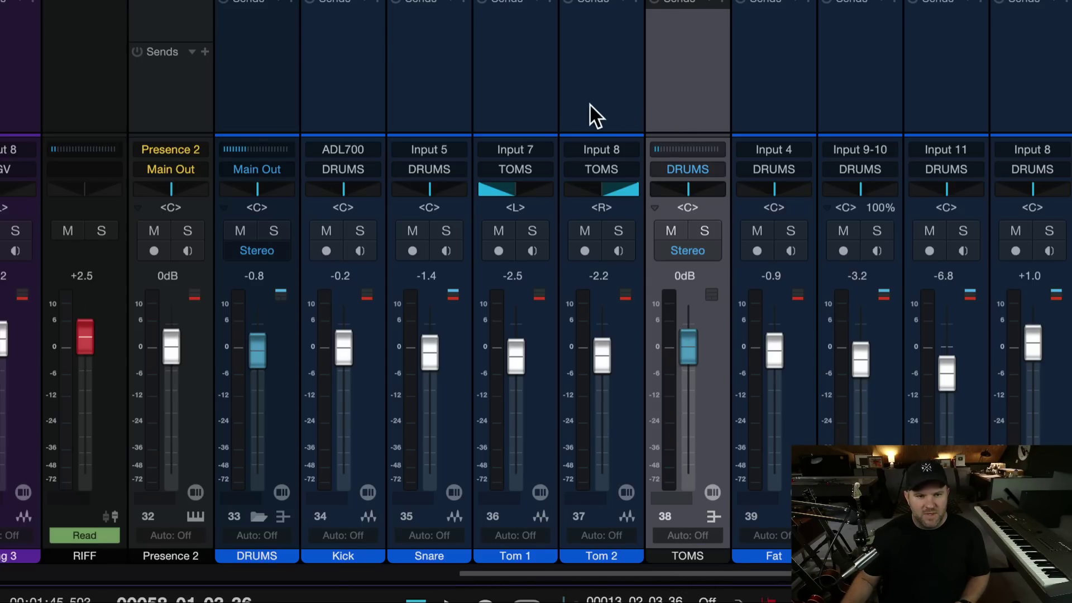
left_click(534, 101)
left_click(602, 99)
left_click(695, 98)
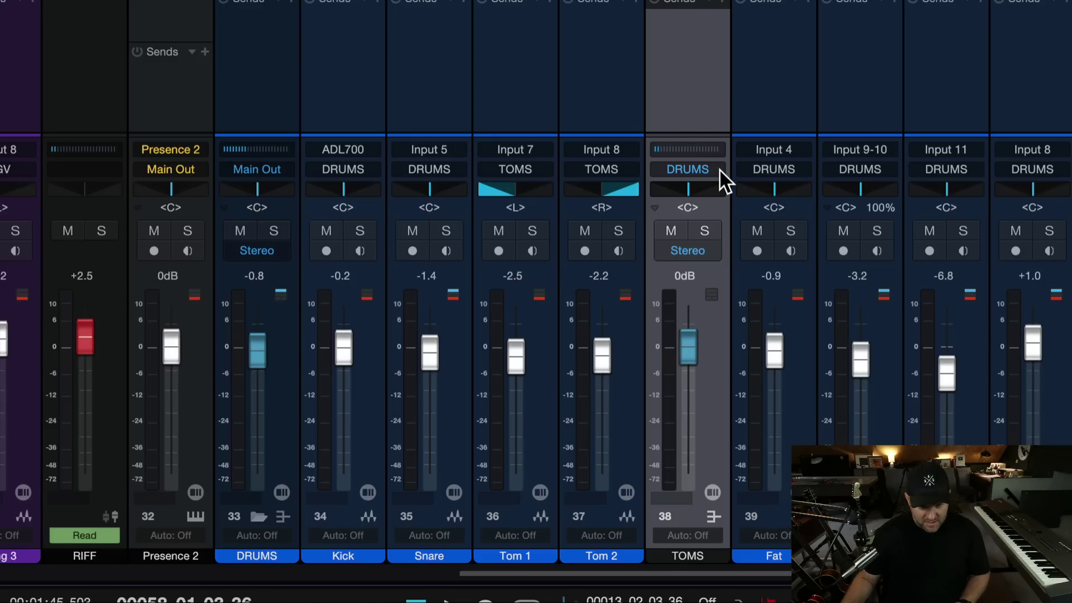
key("ctrl+z")
key("ctrl+z")
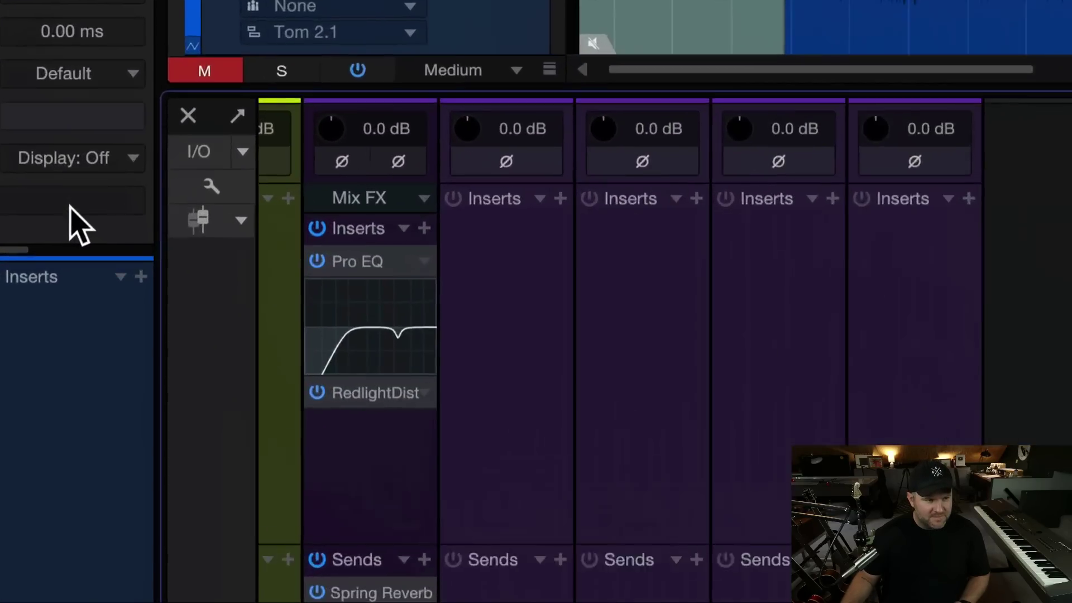
Step: Re-enable 'Keep bus channels to the right' in the console options
left_click(210, 188)
left_click(197, 306)
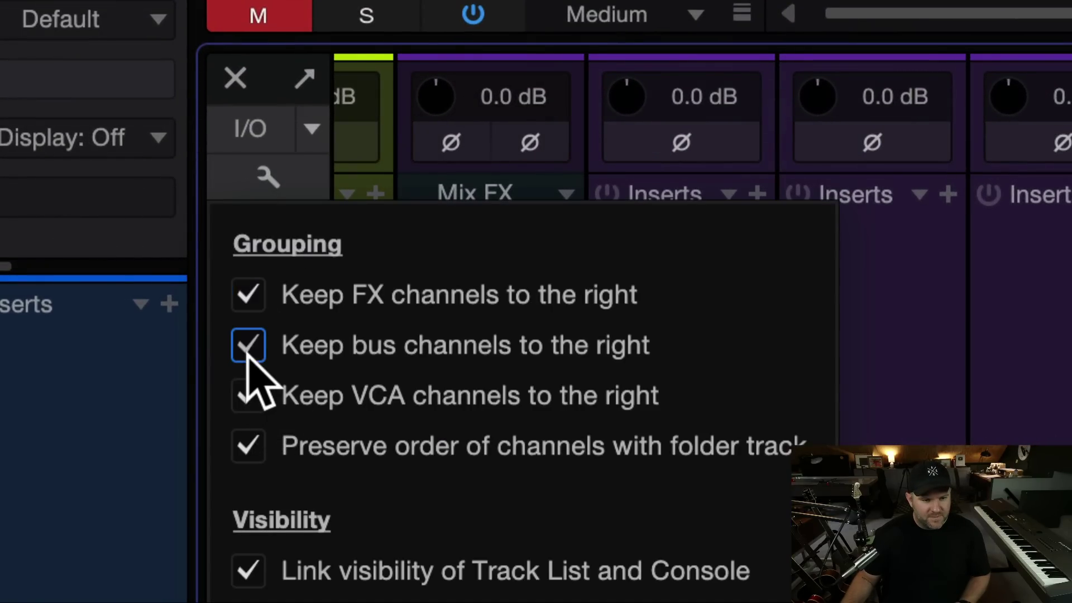
left_click(928, 370)
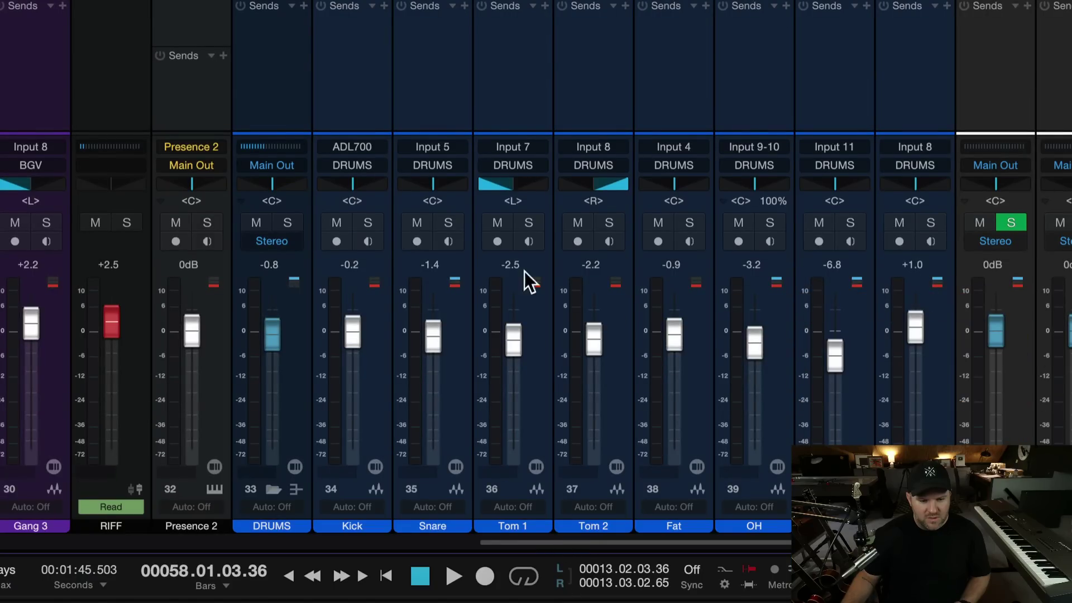
Step: Create Bus 2 for the selected Tom 1 and Tom 2 channels
left_click(555, 356)
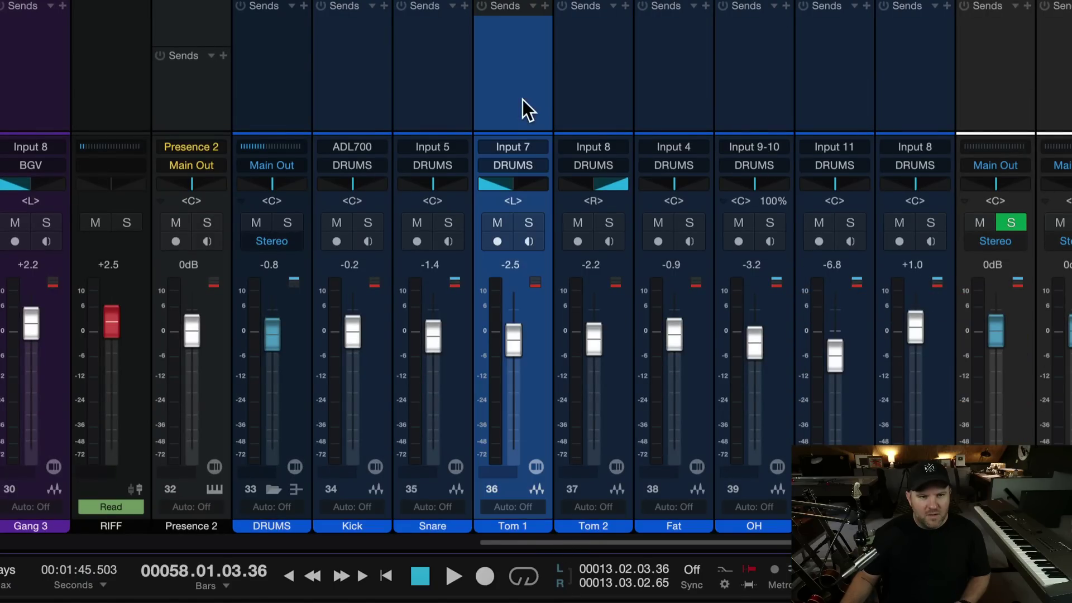
left_click(588, 92, "shift")
right_click(588, 92)
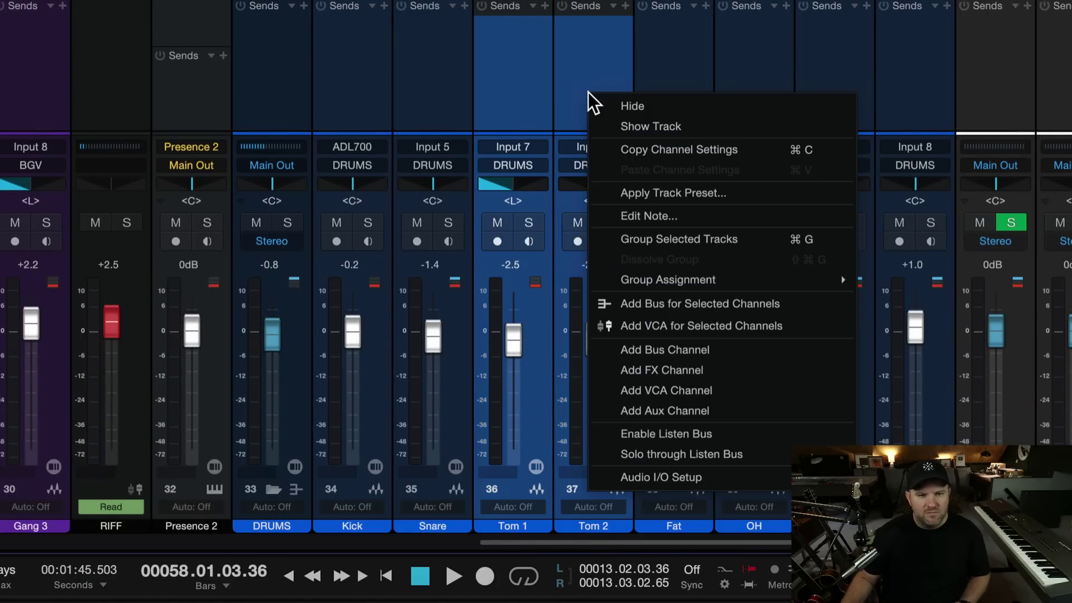
left_click(677, 308)
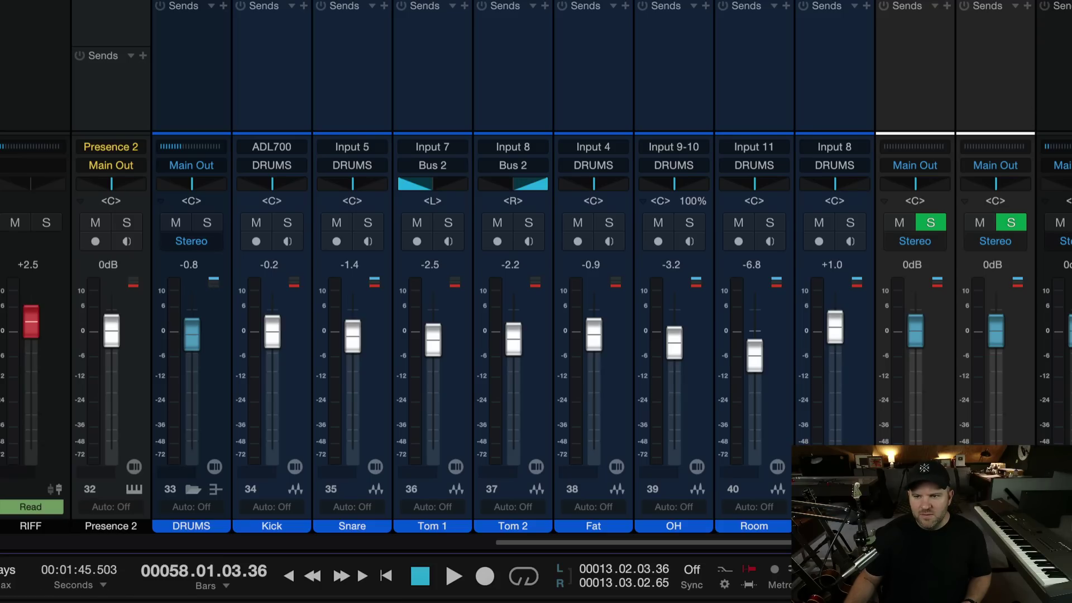
scroll(959, 100, "left", 5)
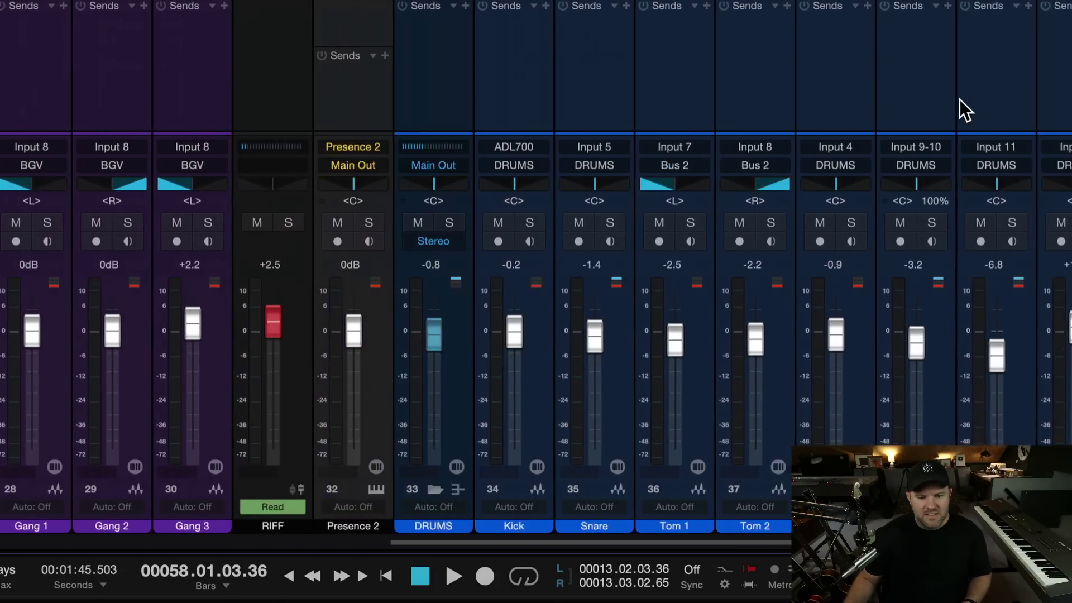
scroll(959, 100, "right", 5)
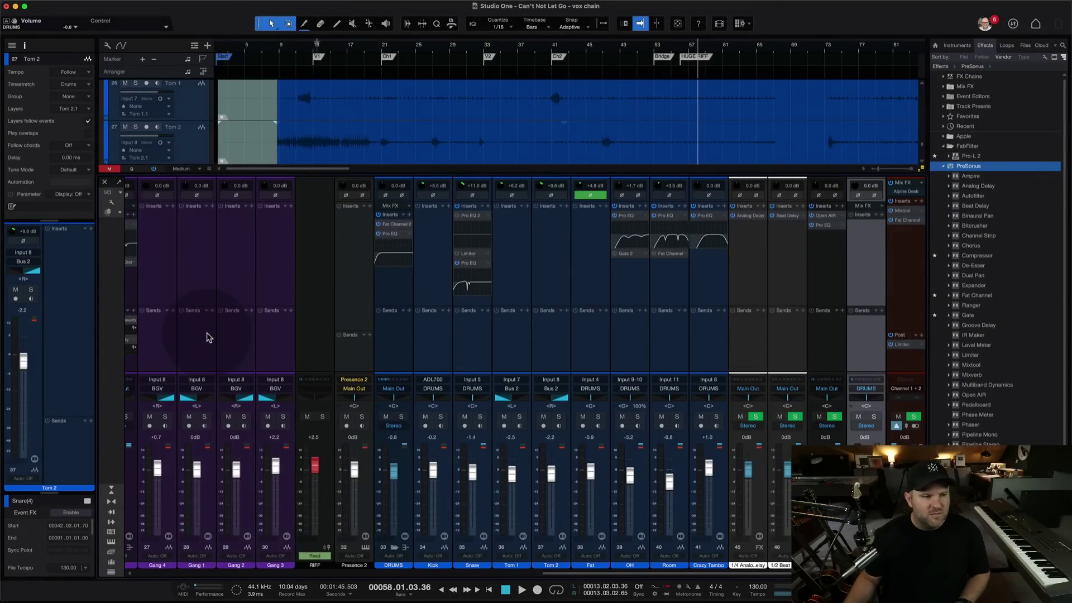
Step: Uncheck 'Keep bus channels to the right' again in the console options
left_click(110, 207)
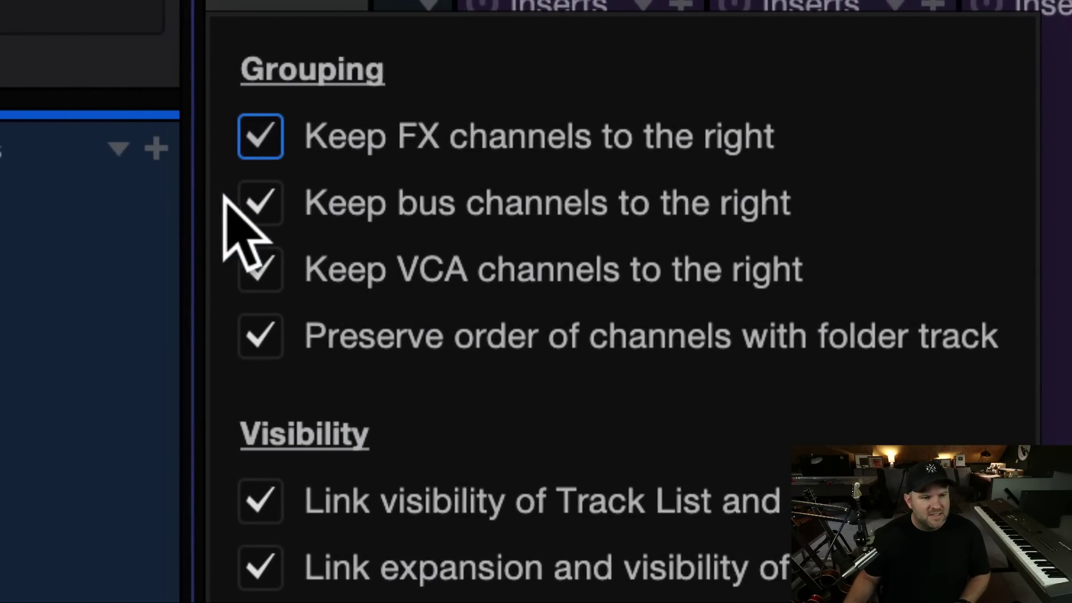
left_click(162, 203)
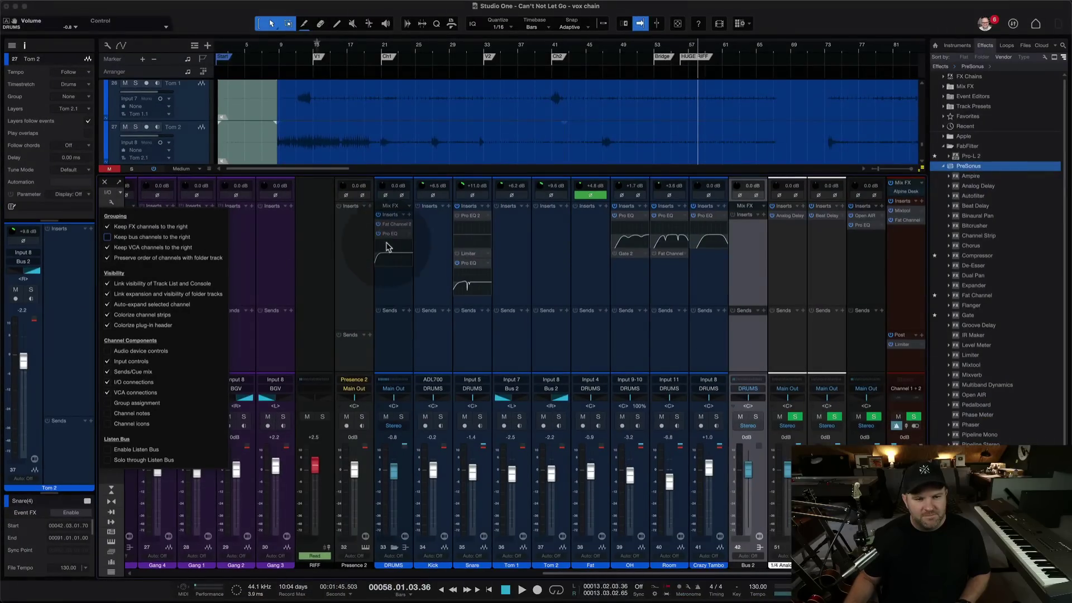
left_click(595, 297)
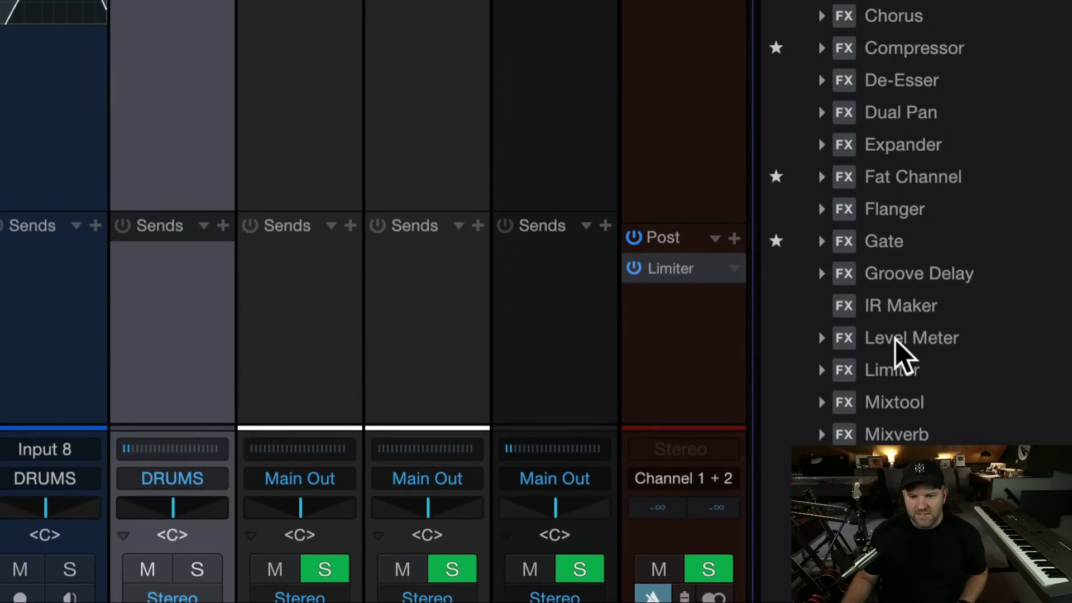
Step: Add a Level Meter below the Limiter in the Main Out post inserts
left_click_drag(896, 338, 670, 380)
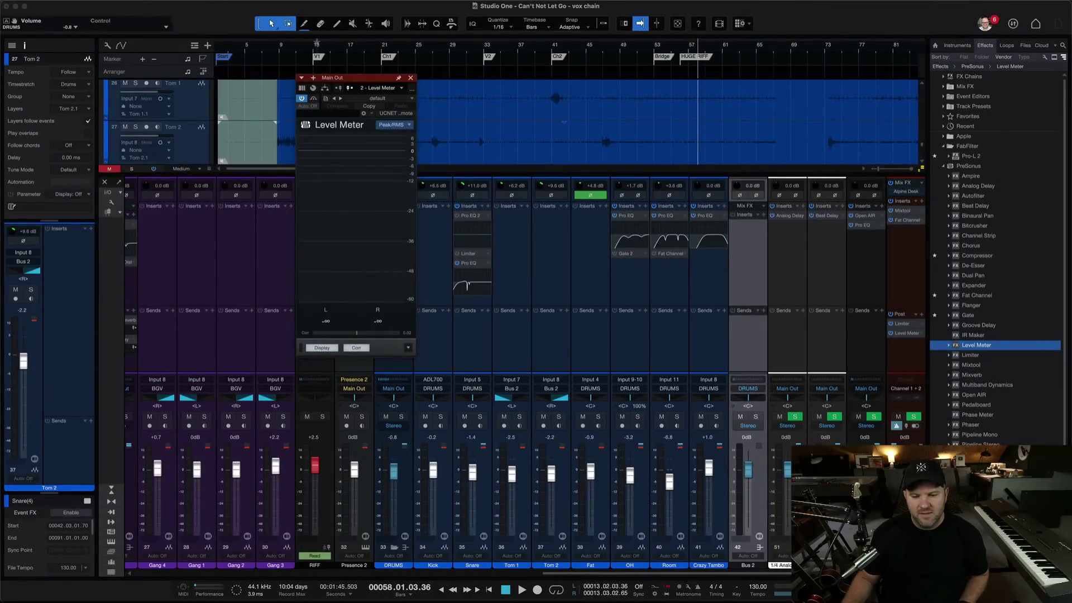
Step: Reopen the Main Out Level Meter window and reshape it wide and short
left_click(905, 334)
left_click(904, 334)
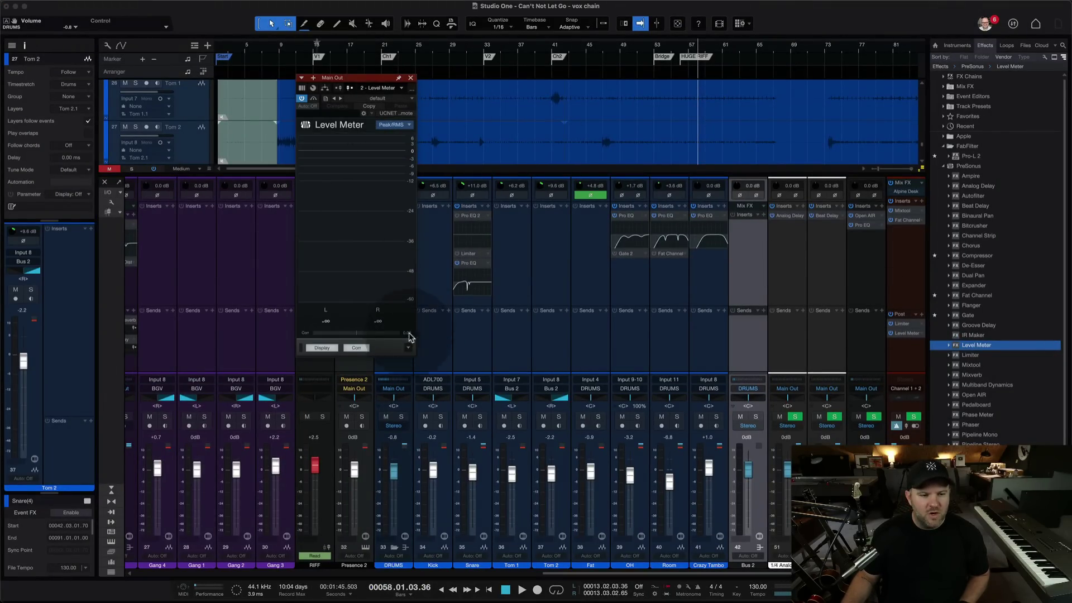
left_click_drag(413, 356, 552, 211)
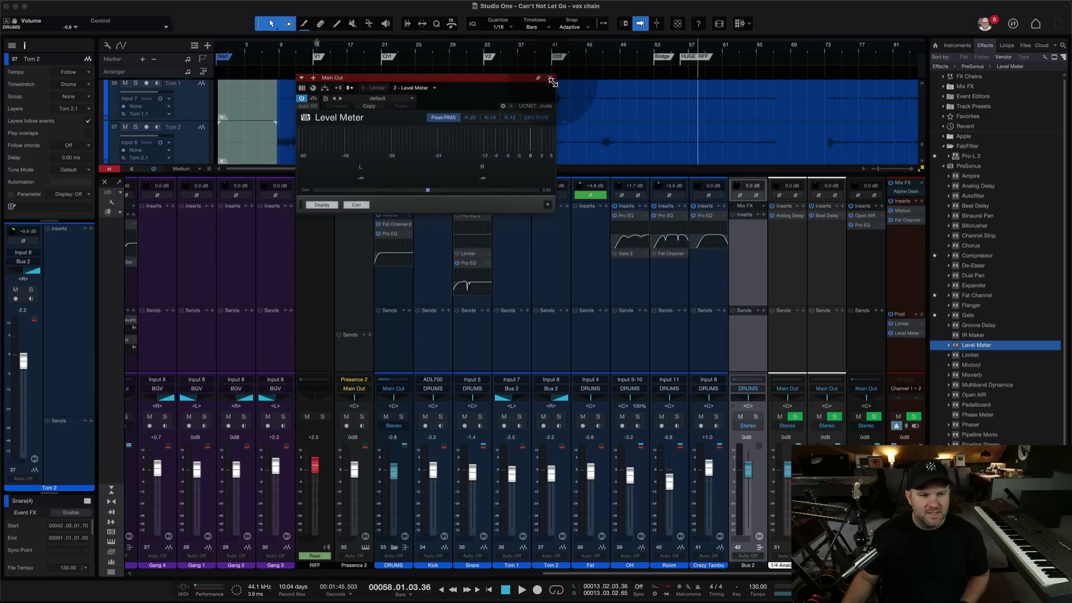
Step: Start playback, switch the meter scale to K-14, and reposition the window
key("space")
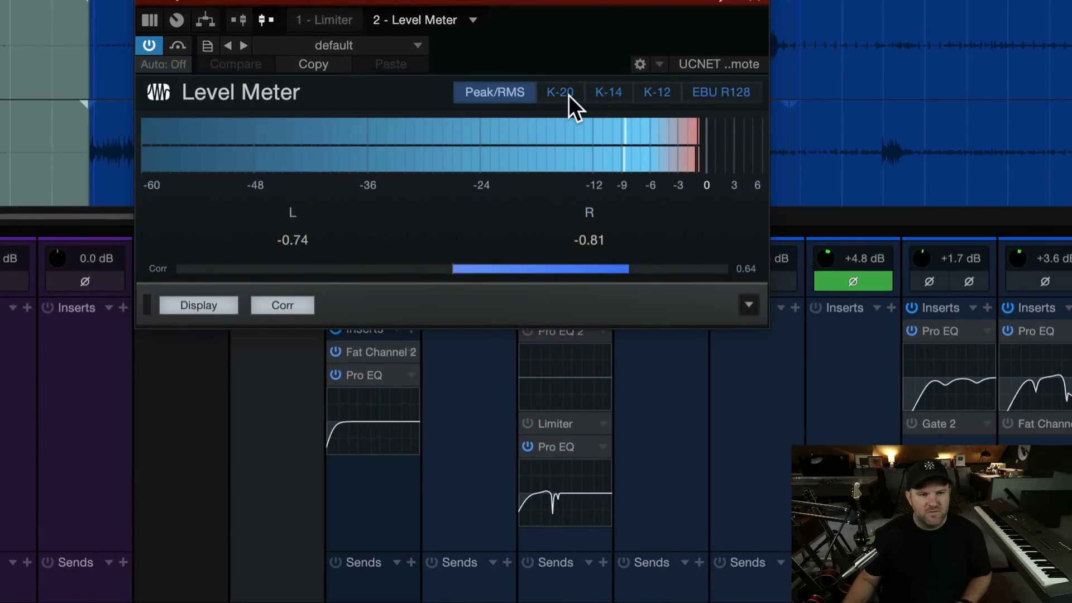
left_click(569, 95)
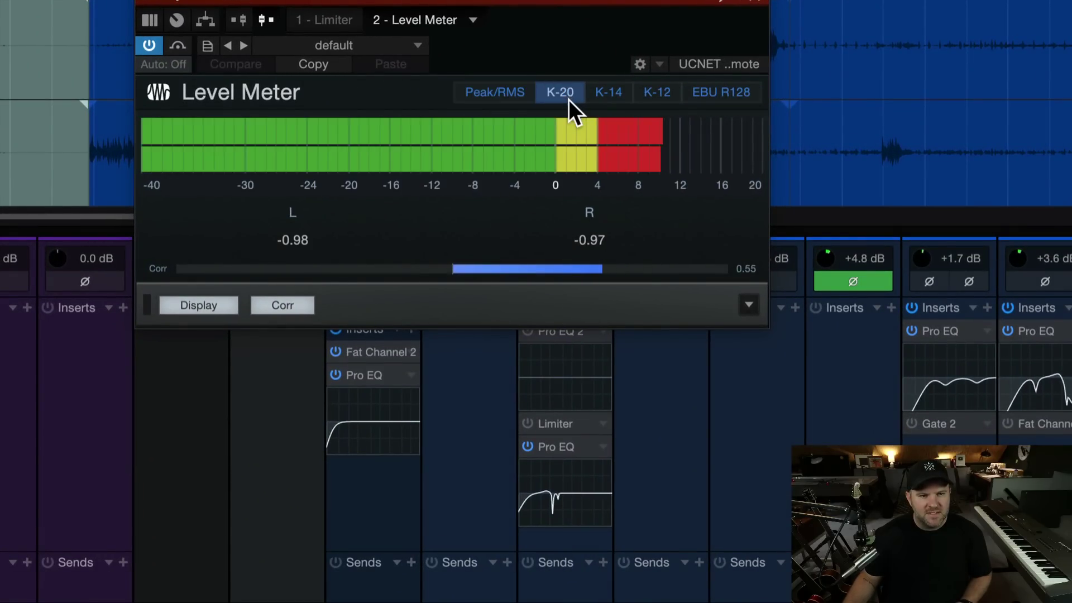
left_click(612, 98)
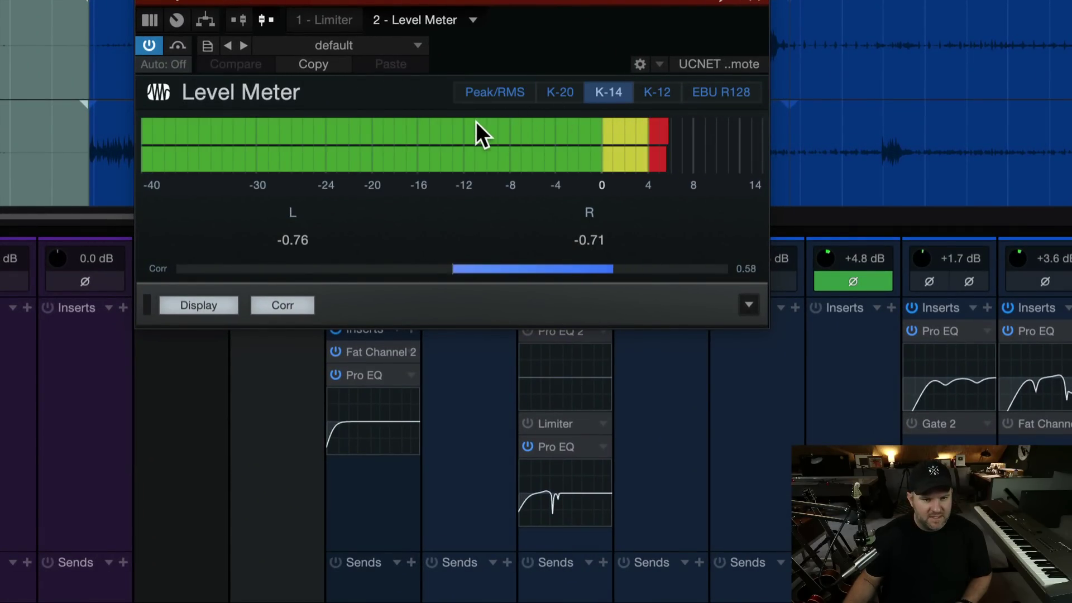
mouse_move(474, 121)
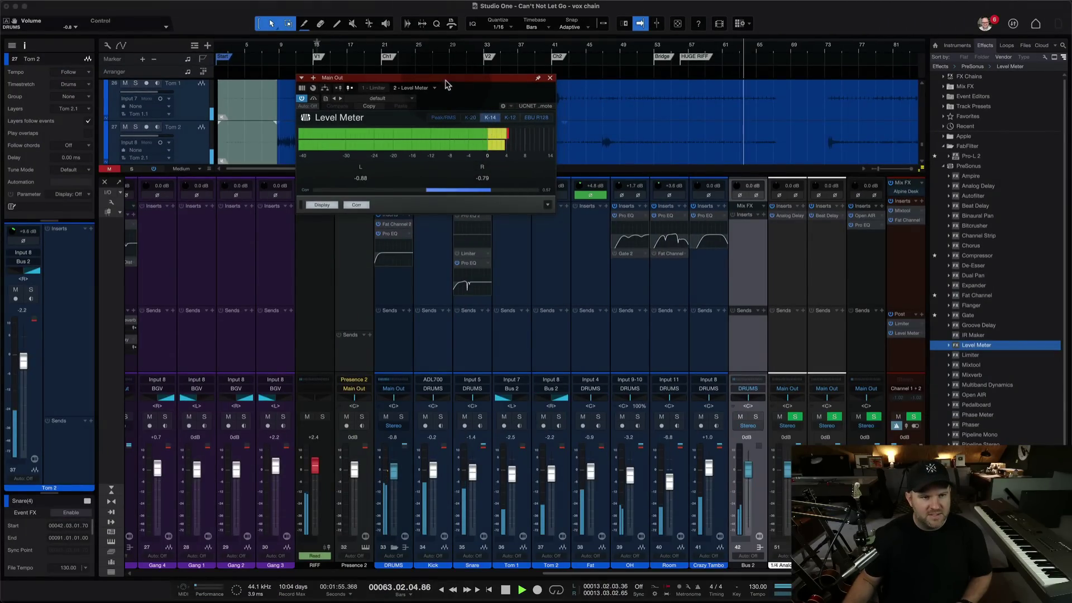
left_click_drag(445, 81, 456, 101)
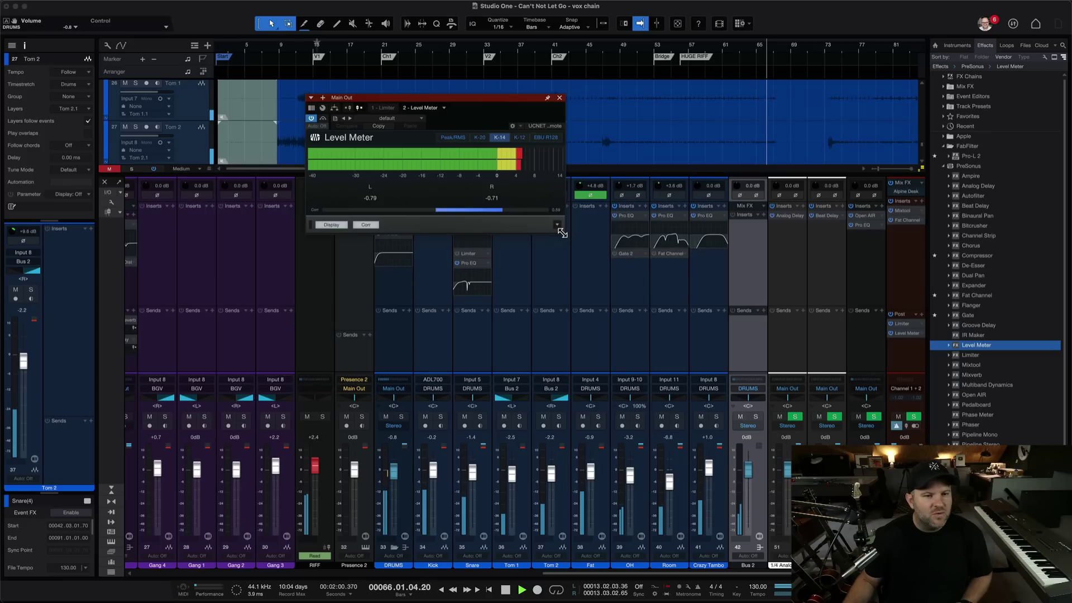
Step: Resize the Level Meter window tall and narrow to show large vertical K-14 bars
left_click_drag(561, 233, 465, 596)
left_click_drag(427, 94, 432, 3)
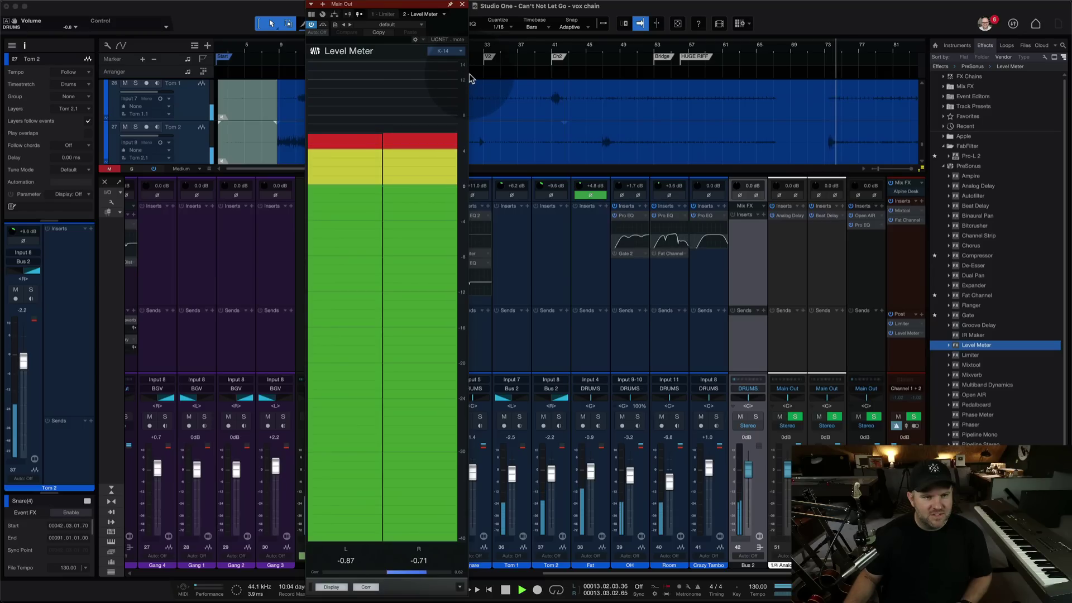
left_click_drag(468, 75, 426, 75)
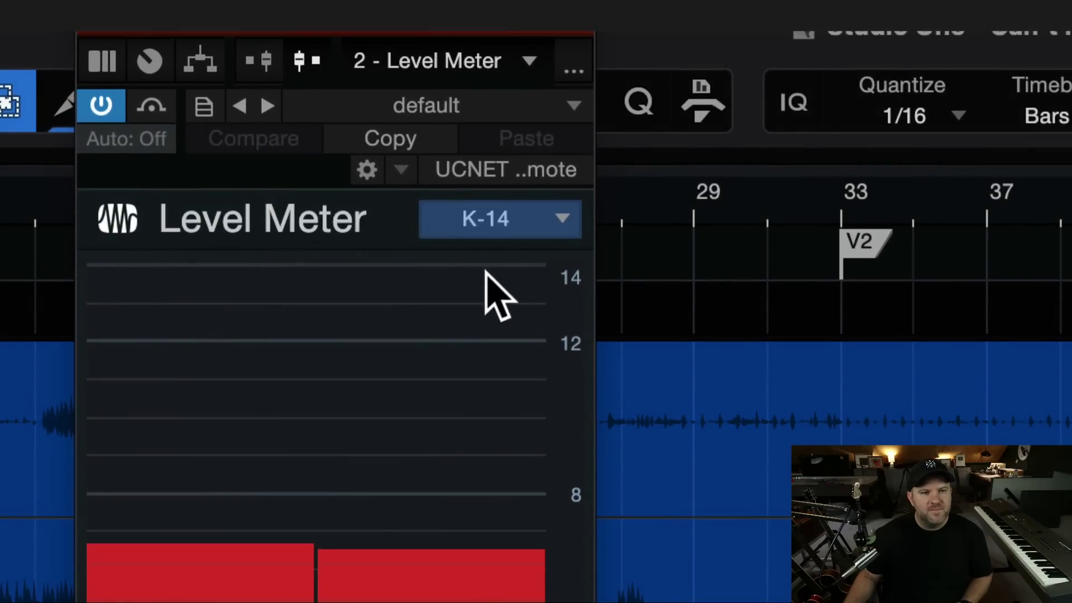
Step: Pin the Level Meter at the right screen edge, show the browser, and widen the main window beside it
left_click(517, 21)
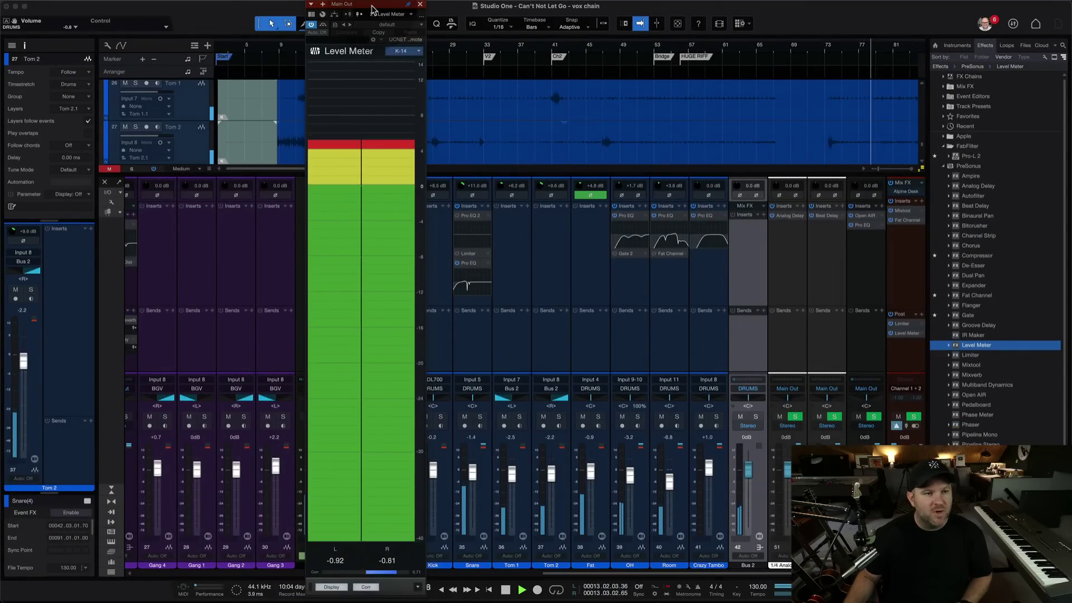
left_click_drag(407, 10, 1020, 7)
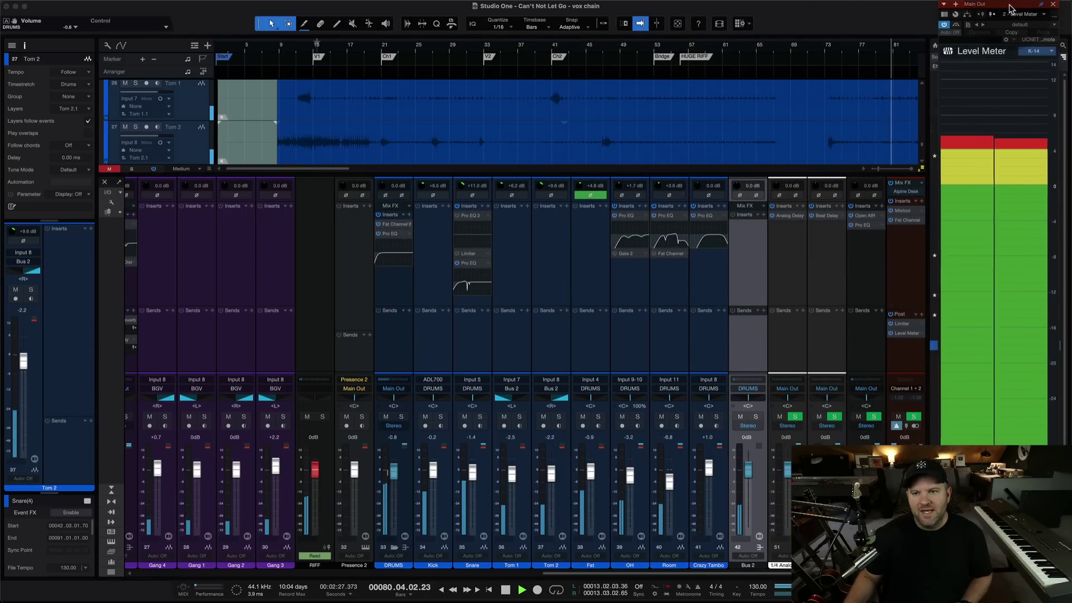
key("F5")
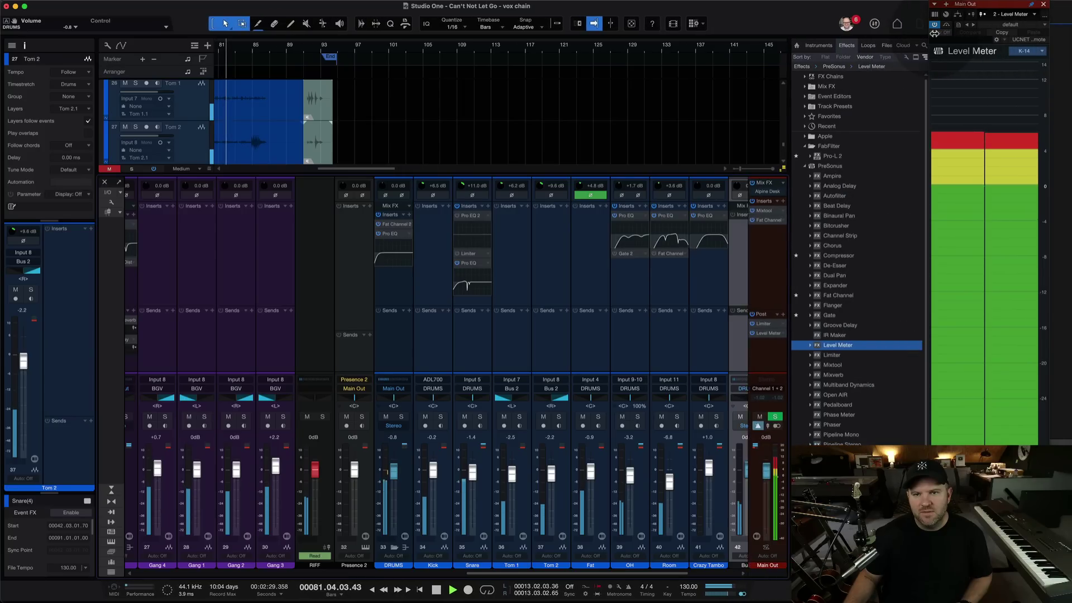
left_click_drag(929, 35, 928, 35)
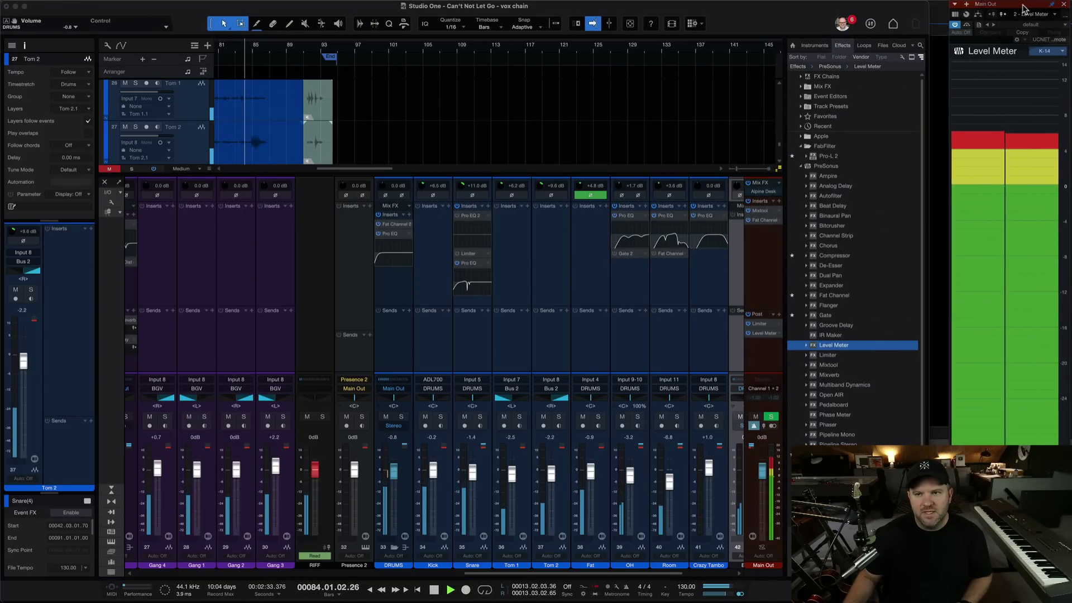
left_click_drag(930, 61, 953, 62)
left_click(1024, 141)
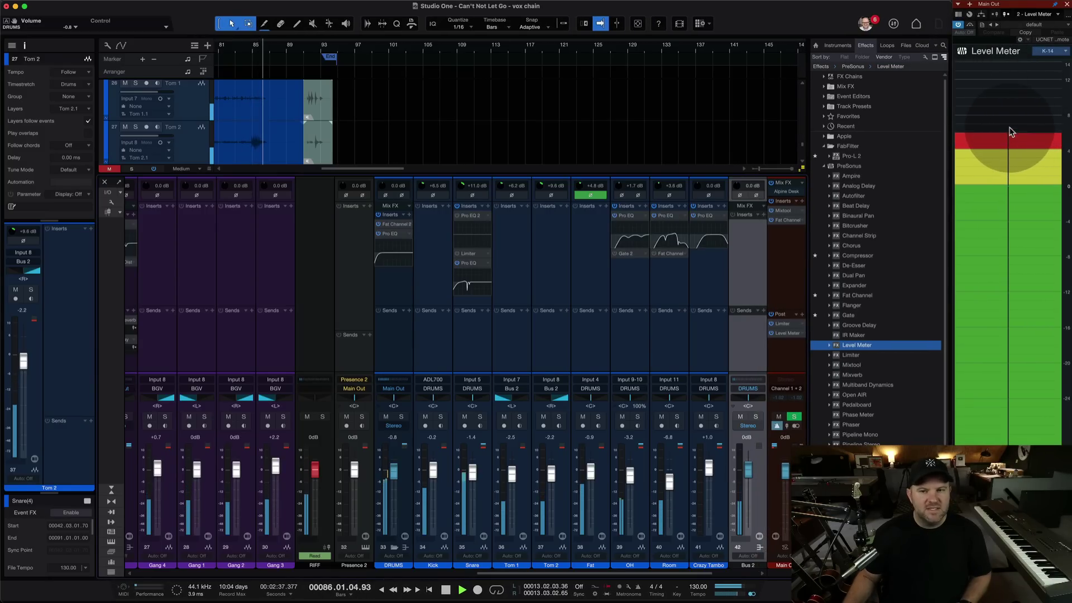
left_click(619, 291)
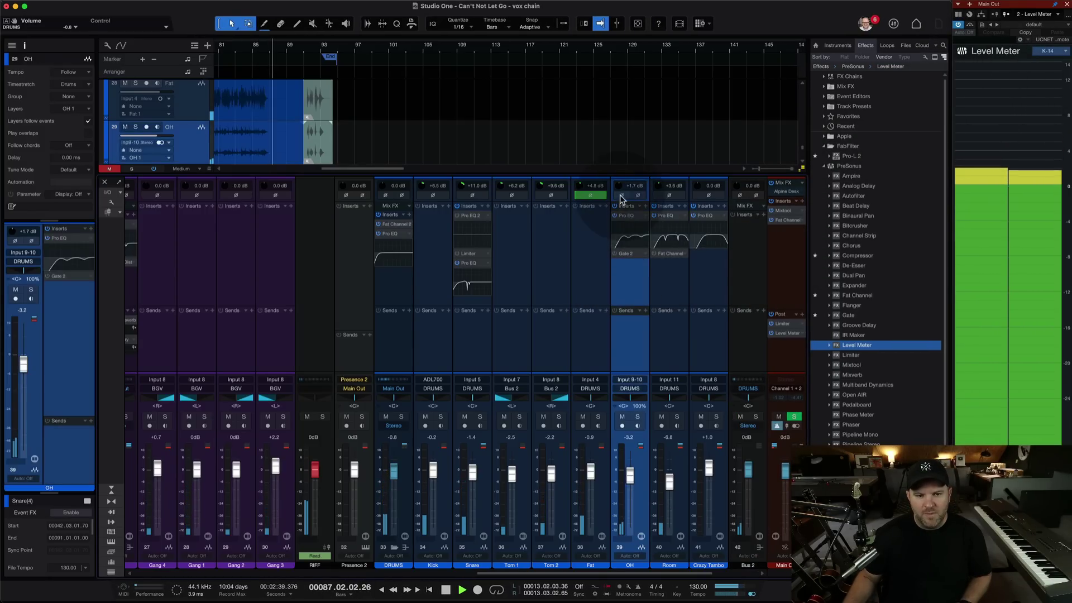
left_click(626, 216)
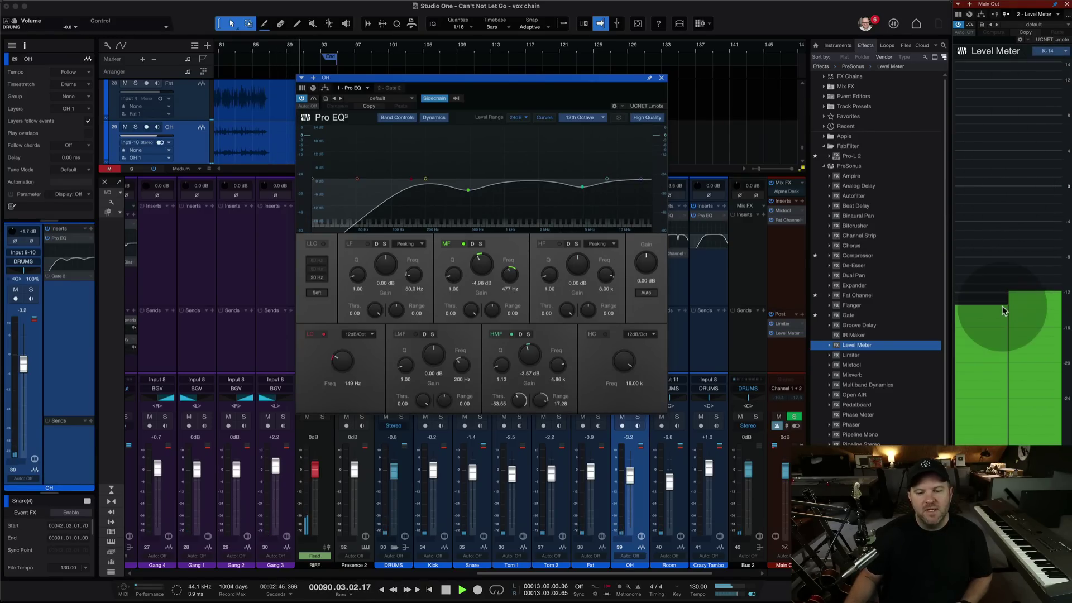
left_click(662, 80)
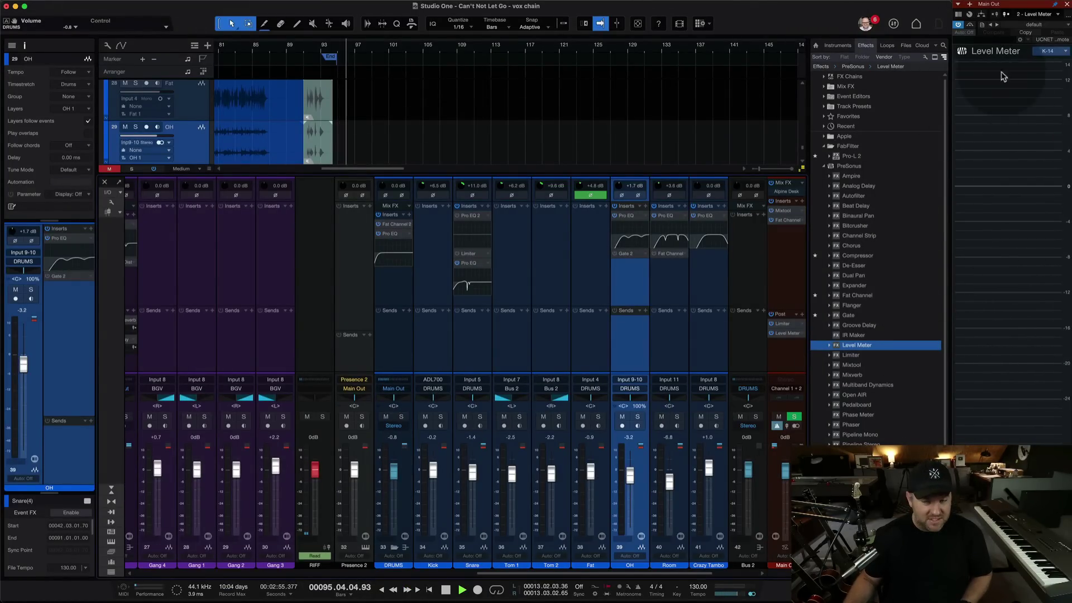
left_click(540, 329)
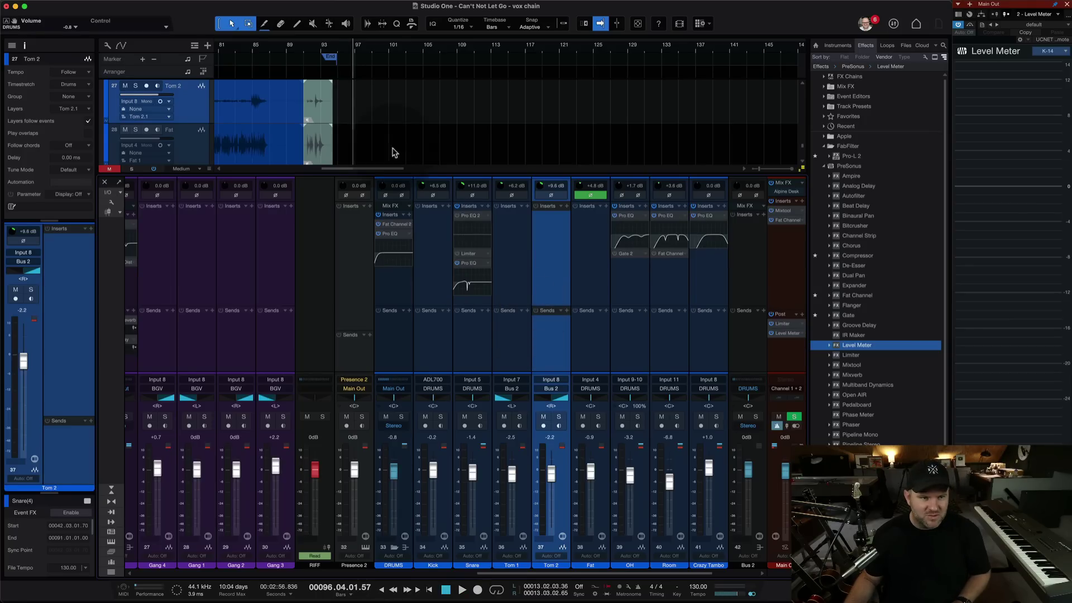
left_click(349, 46)
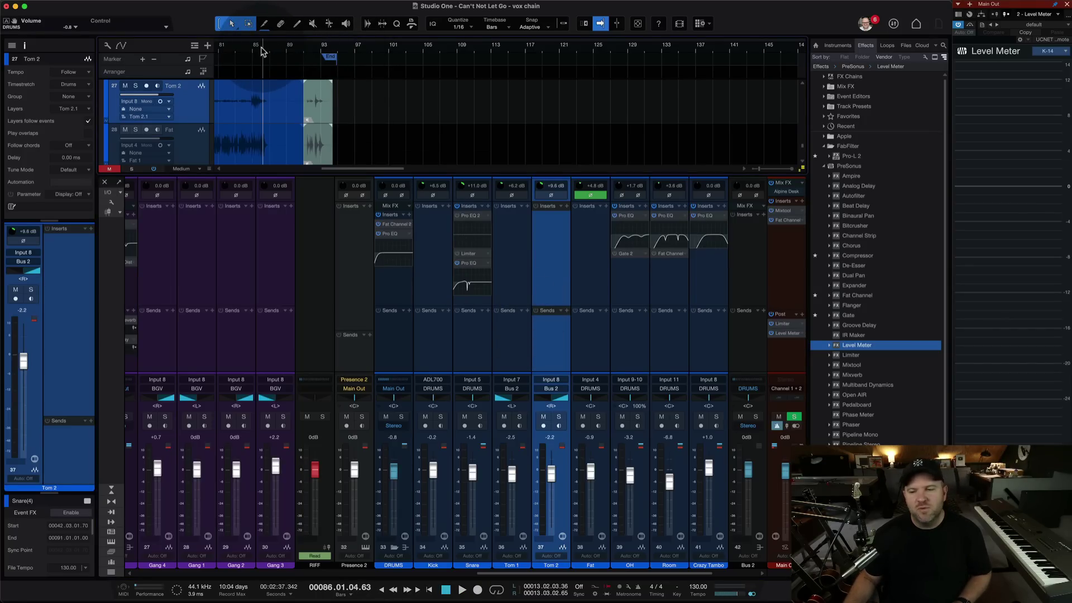